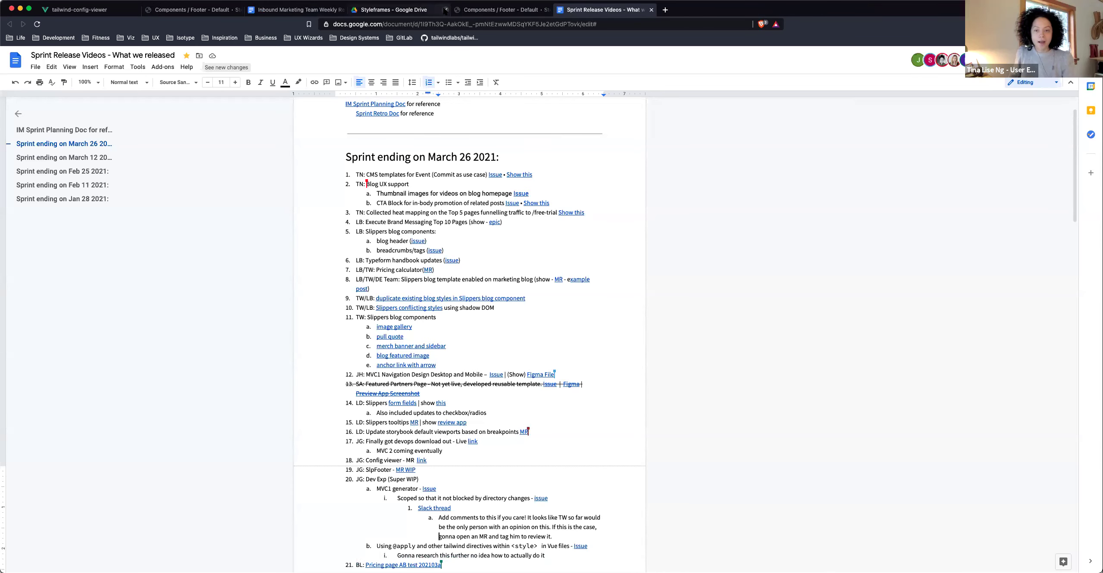
# - Open item 1's linked 'Event Templates / Commit 2021' Figma file in a new tab and switch to it
pyautogui.scroll(-1, 431, 187)
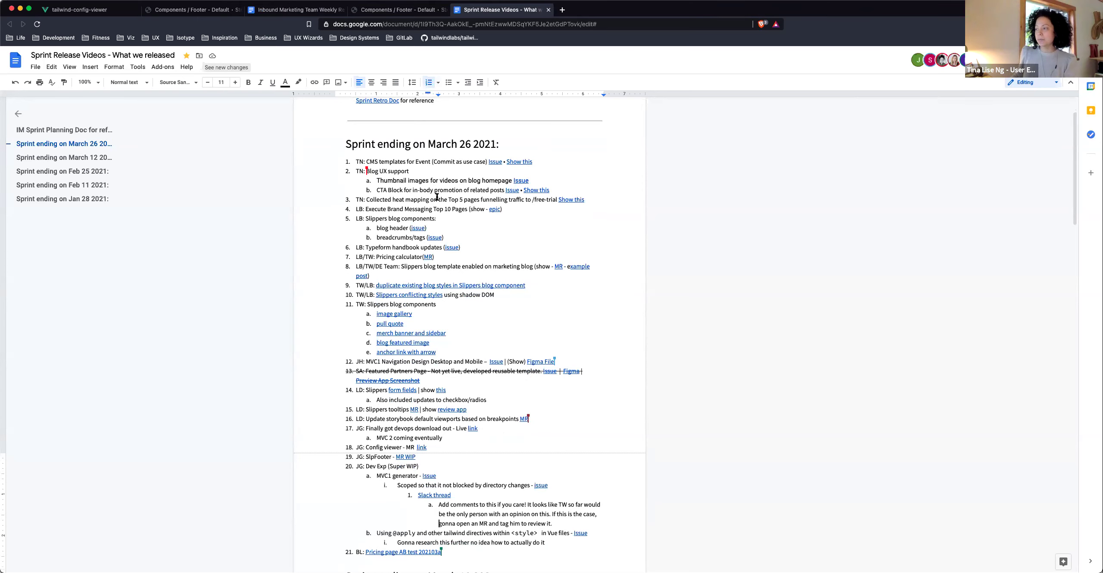
pyautogui.scroll(1, 436, 194)
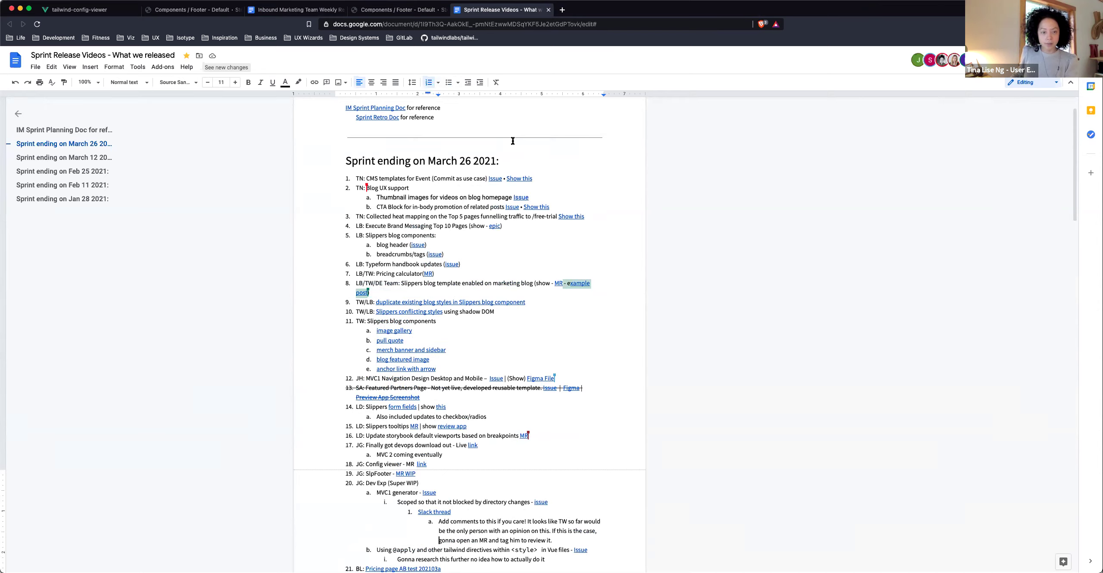
pyautogui.click(513, 179)
pyautogui.click(534, 191)
pyautogui.click(500, 10)
pyautogui.click(589, 9)
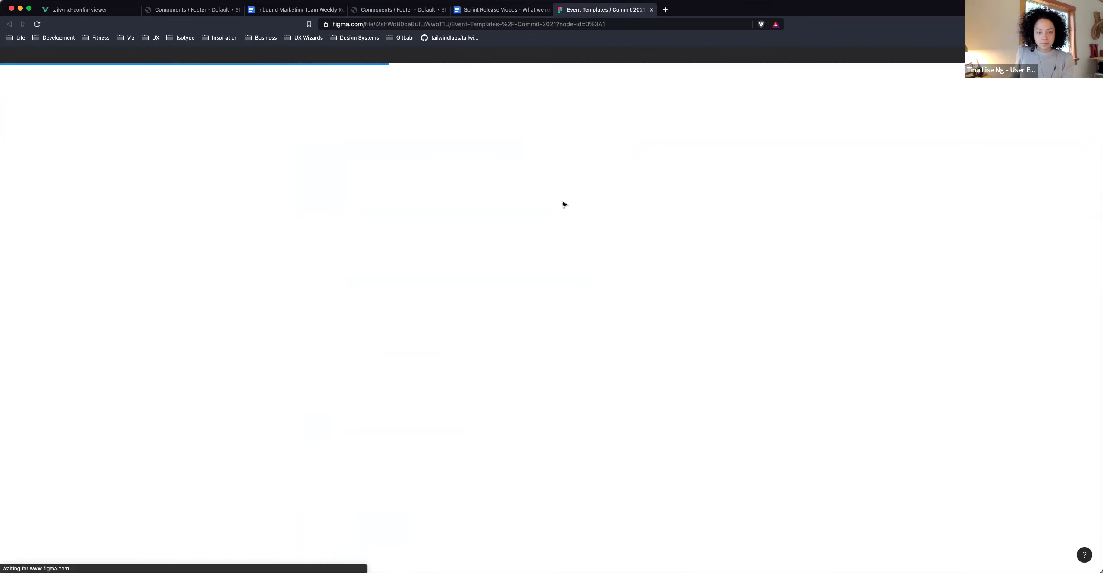
# - Select the Block / Header / Simple frame and hide the layout grids on all frames
pyautogui.scroll(3, 353, 229)
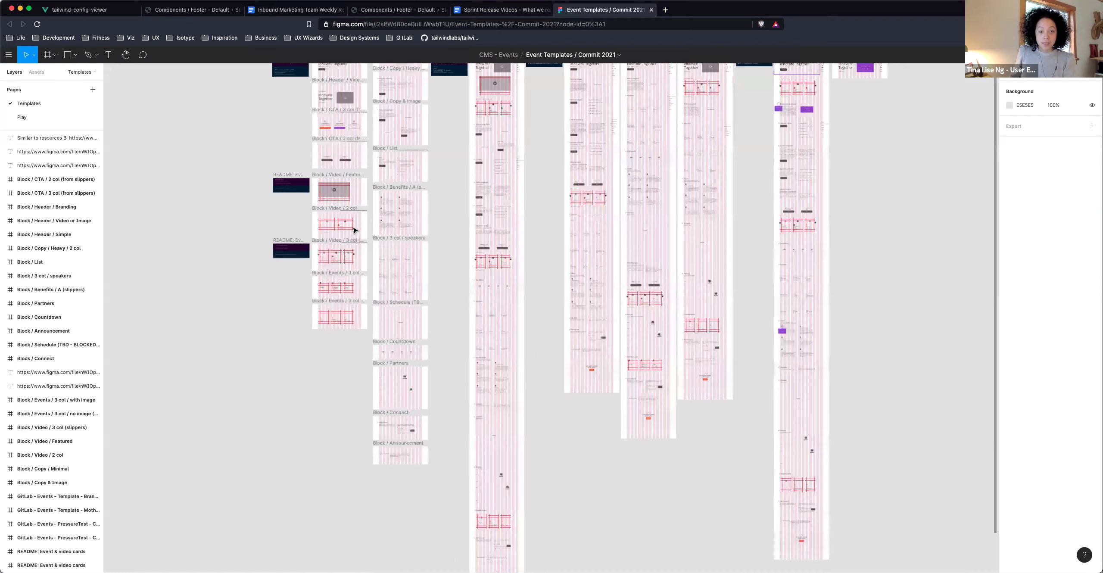
pyautogui.scroll(3, 353, 229)
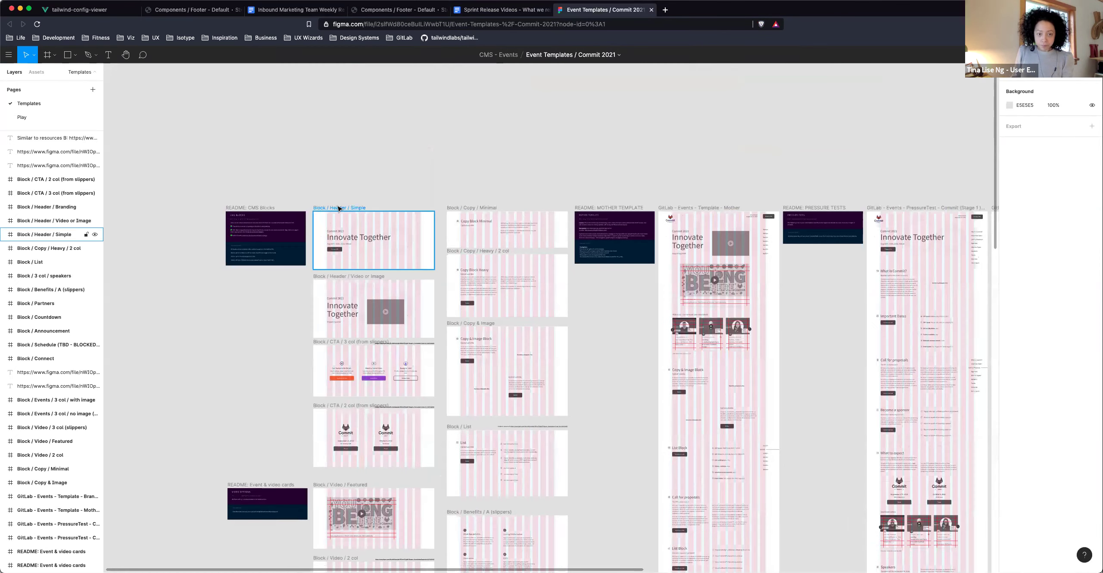
pyautogui.click(350, 209)
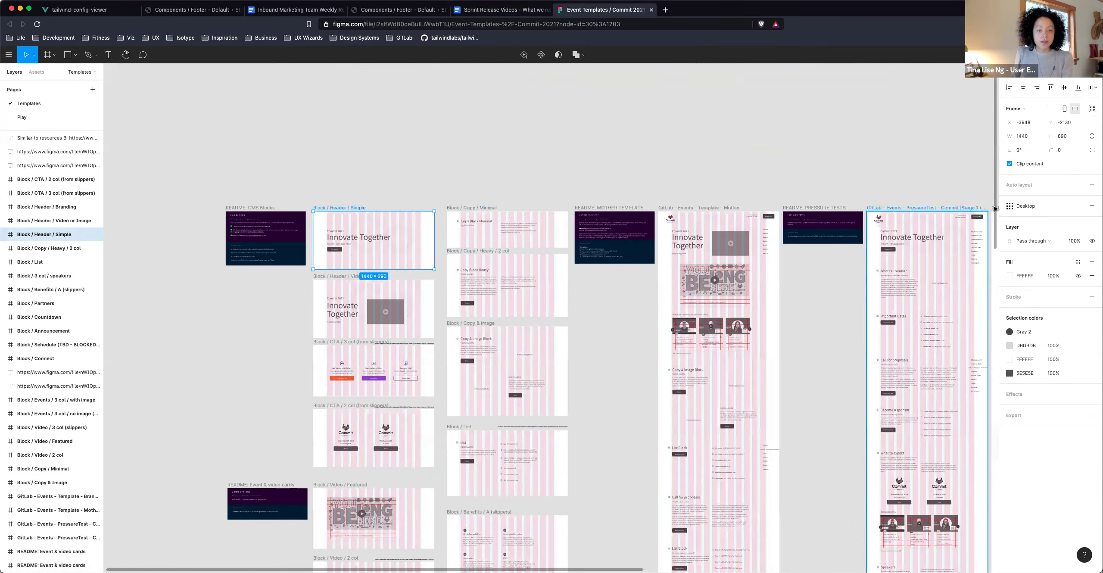
pyautogui.hotkey('ctrl', 'g')
# - Pan across the Event Templates frames, then return to the release notes document
pyautogui.scroll(-2, 571, 174)
pyautogui.scroll(-2, 571, 174)
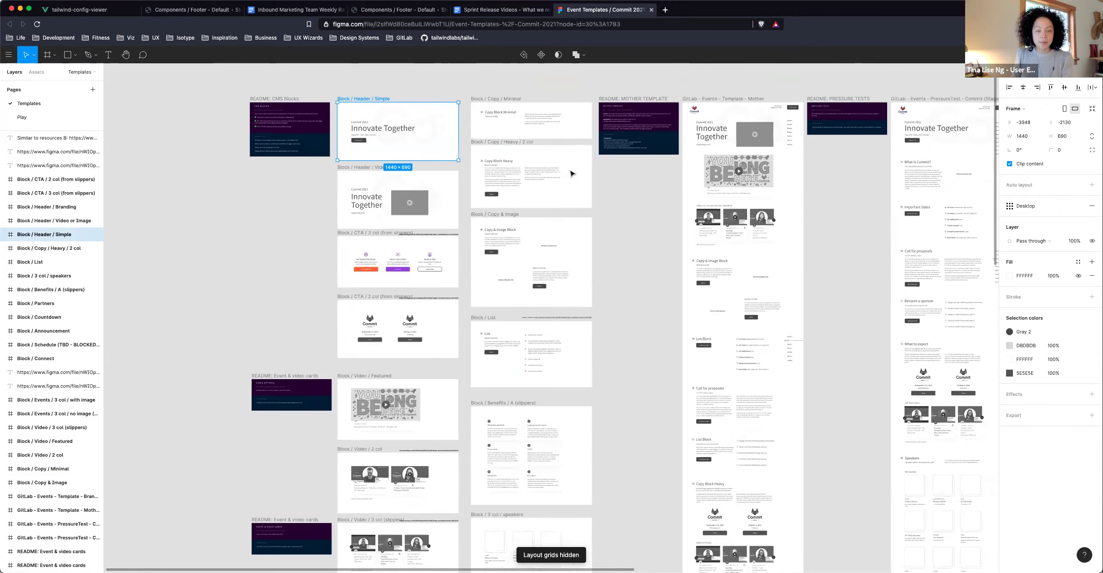
pyautogui.hscroll(5, 571, 173)
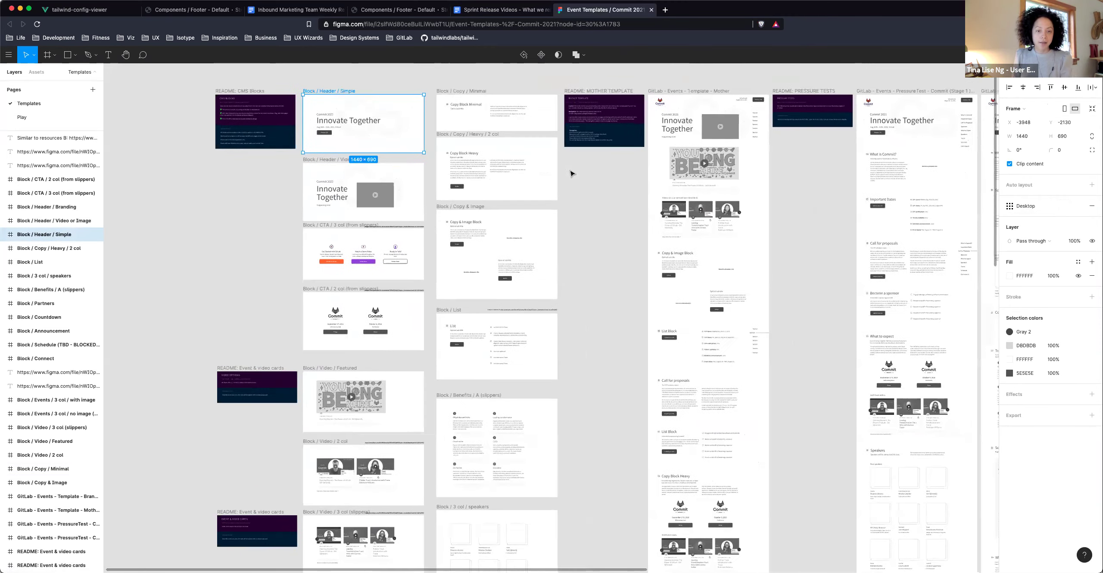
pyautogui.hscroll(10, 571, 174)
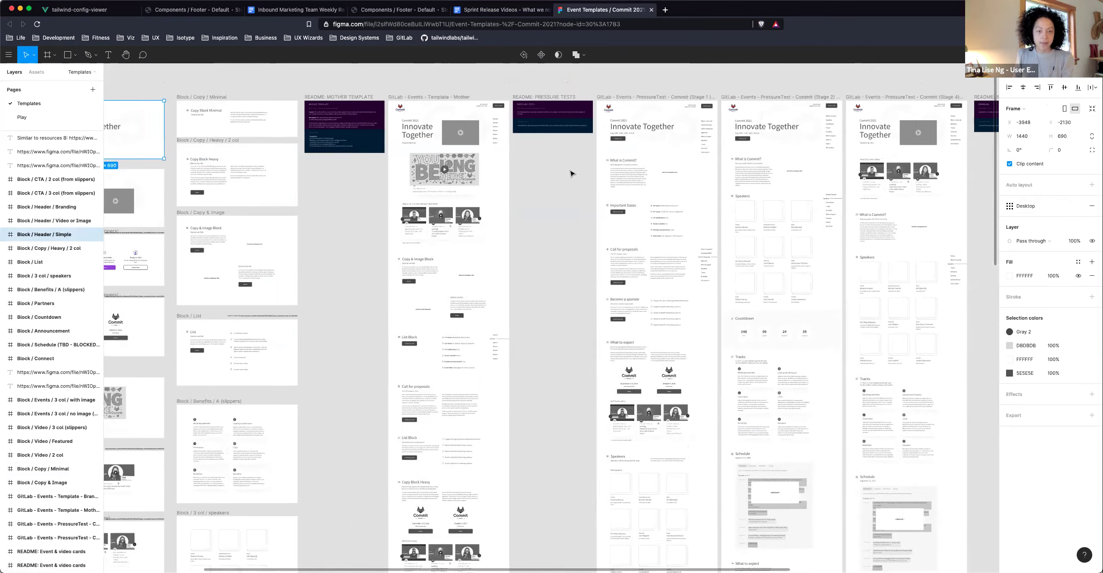
pyautogui.hscroll(14, 571, 173)
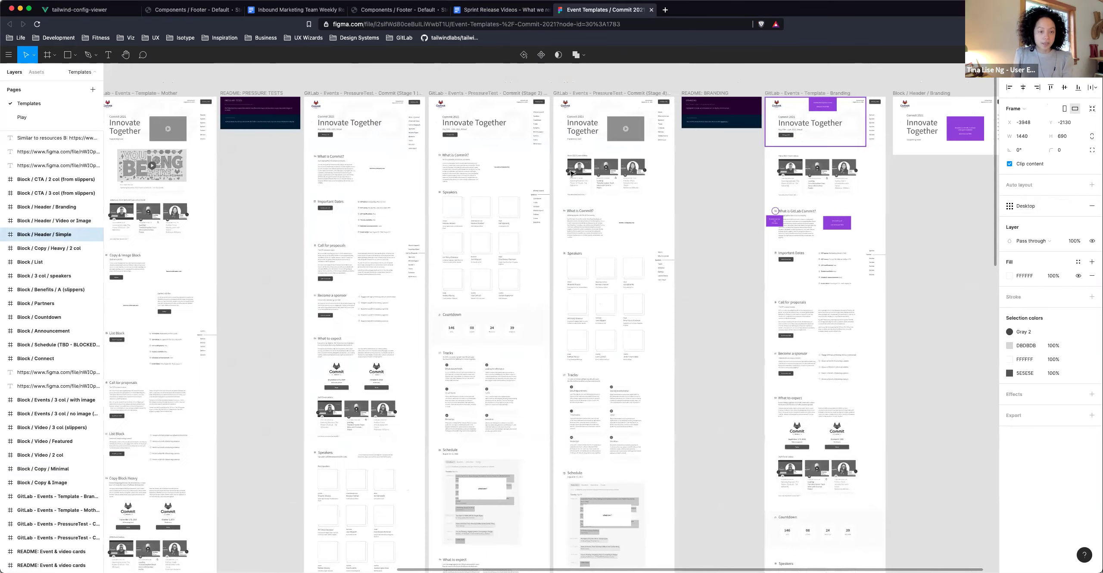
pyautogui.hscroll(4, 571, 174)
pyautogui.hscroll(-14, 571, 173)
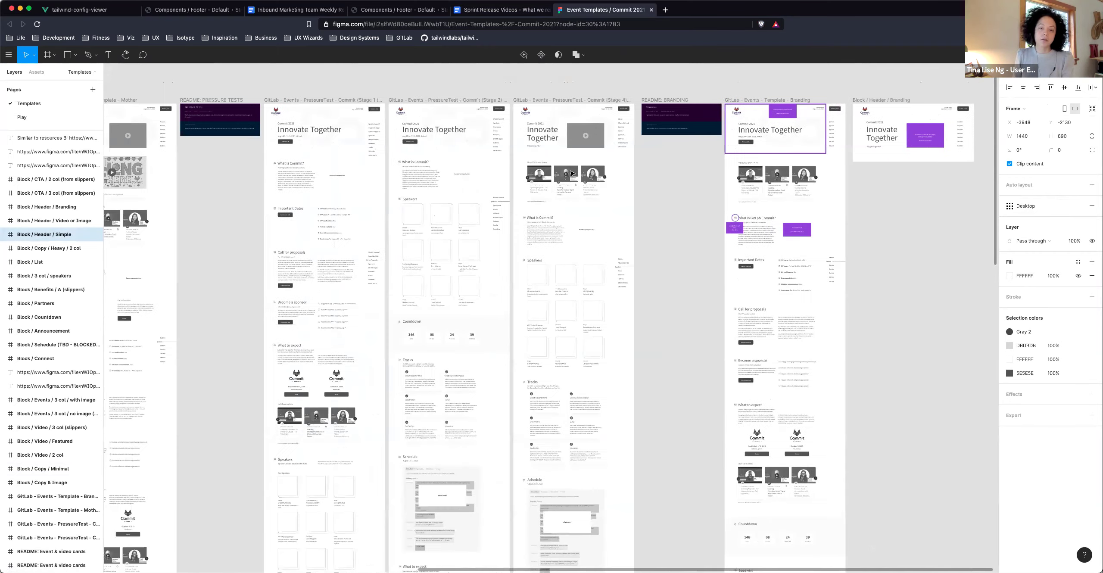
pyautogui.hscroll(-20, 534, 174)
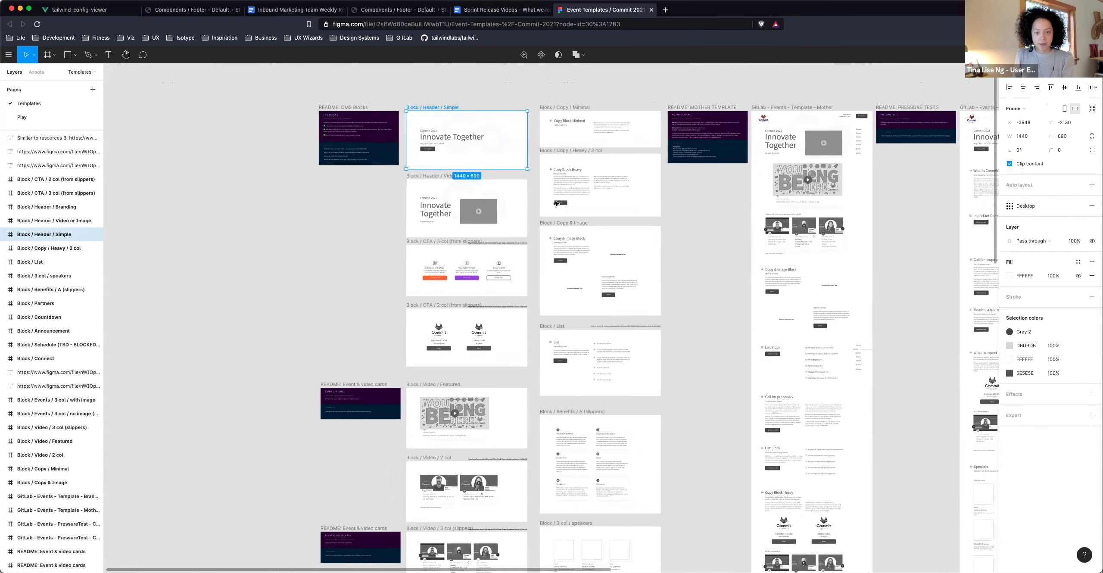
pyautogui.hscroll(13, 556, 203)
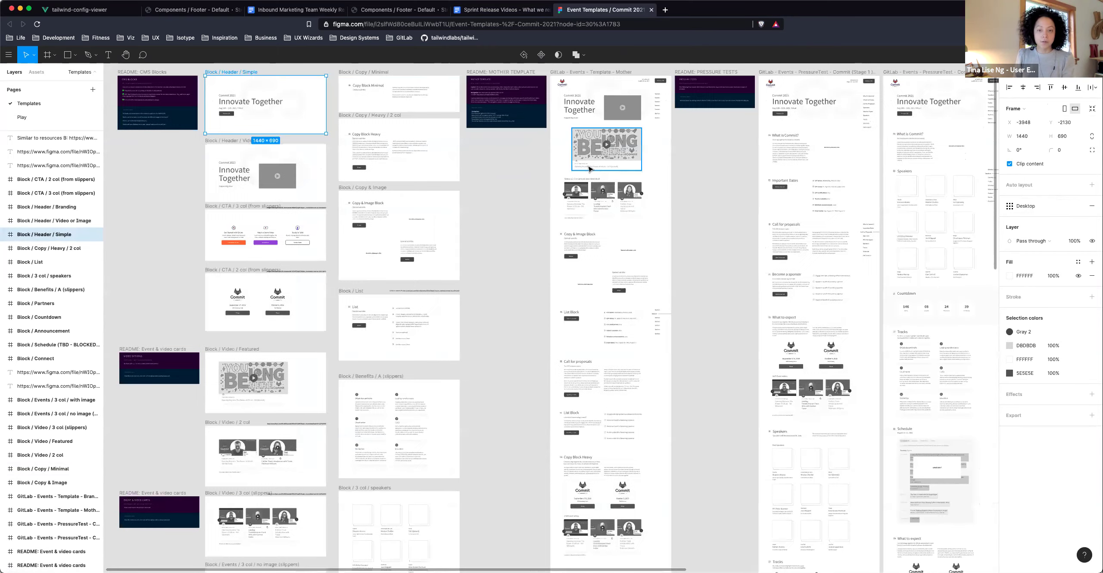
pyautogui.scroll(5, 591, 168)
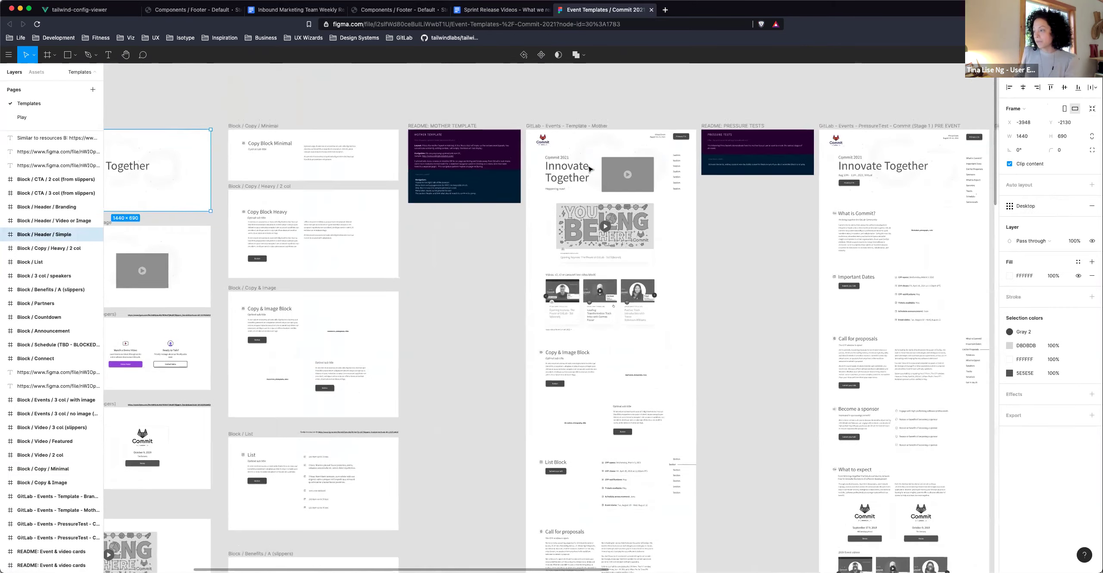
pyautogui.hotkey('ctrl', 'shift', 'Tab')
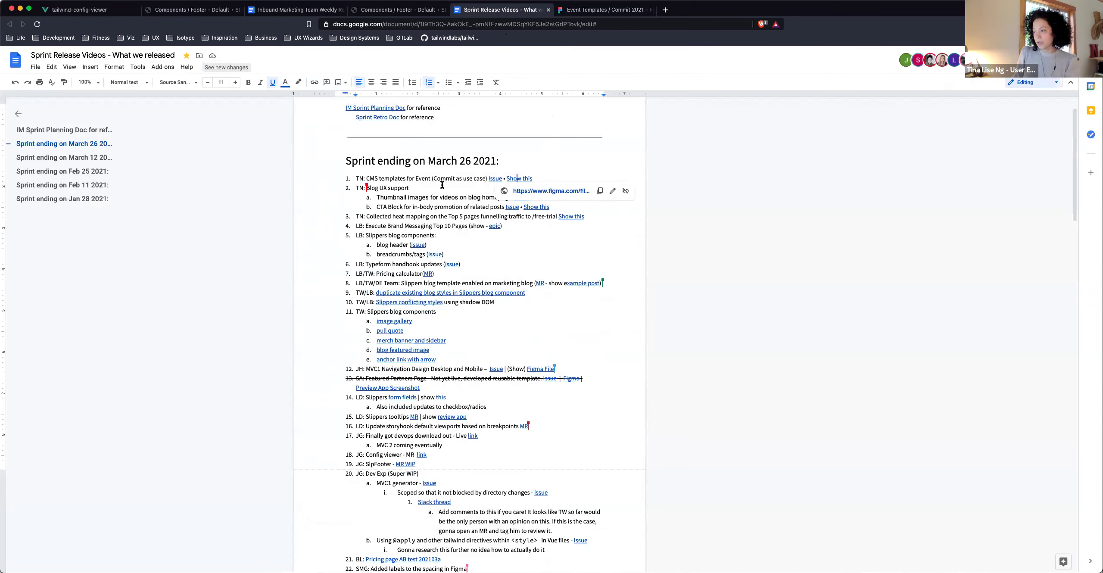
# - Dismiss the link preview in the release notes document
pyautogui.click(441, 186)
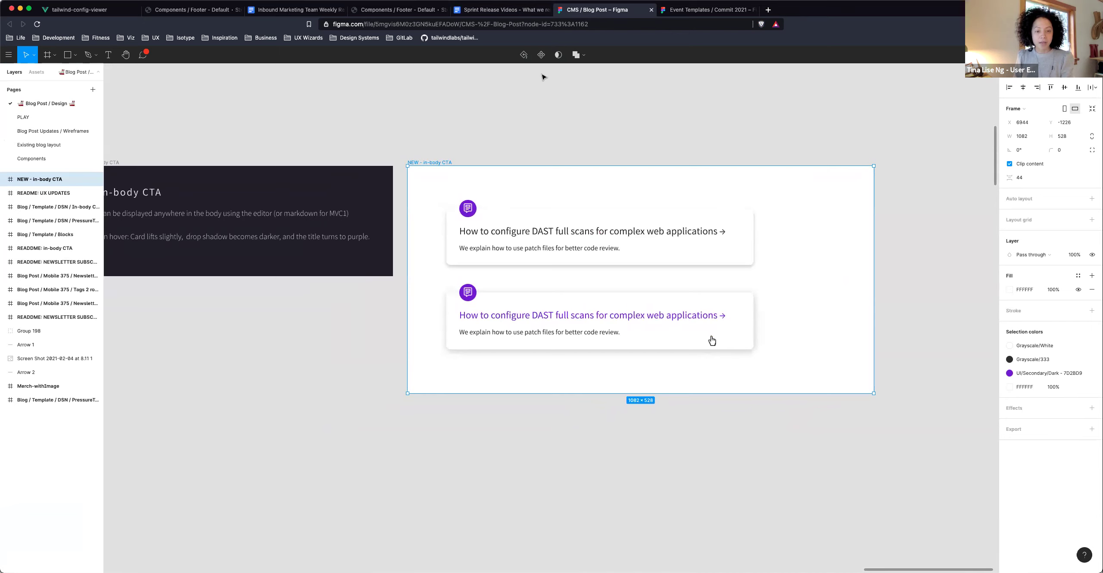
# - Back in the notes, open item 3's linked GitLab Hotjar issue in a new tab
pyautogui.click(502, 10)
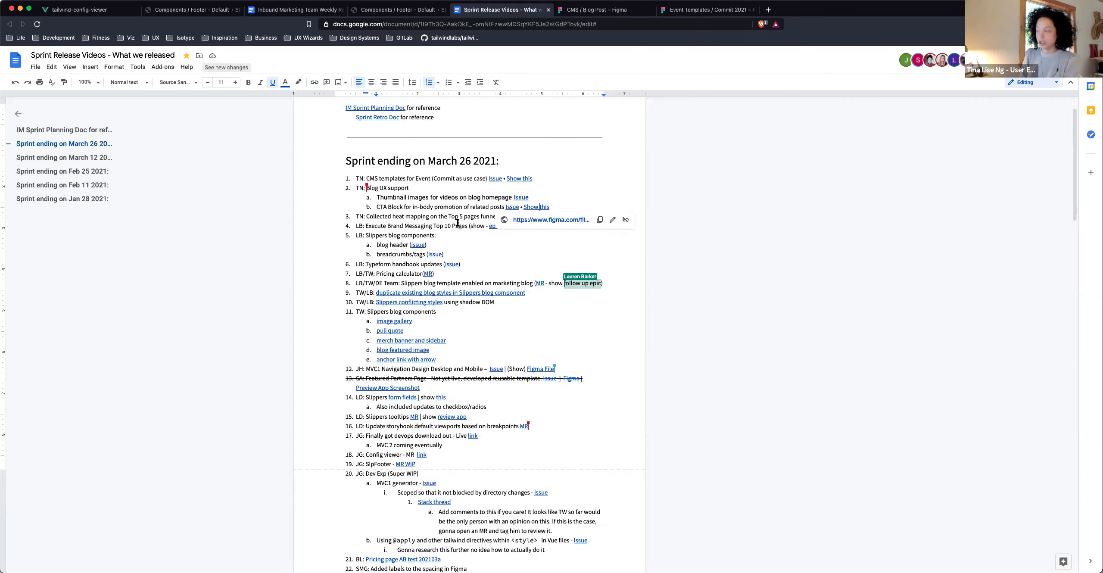
pyautogui.click(445, 217)
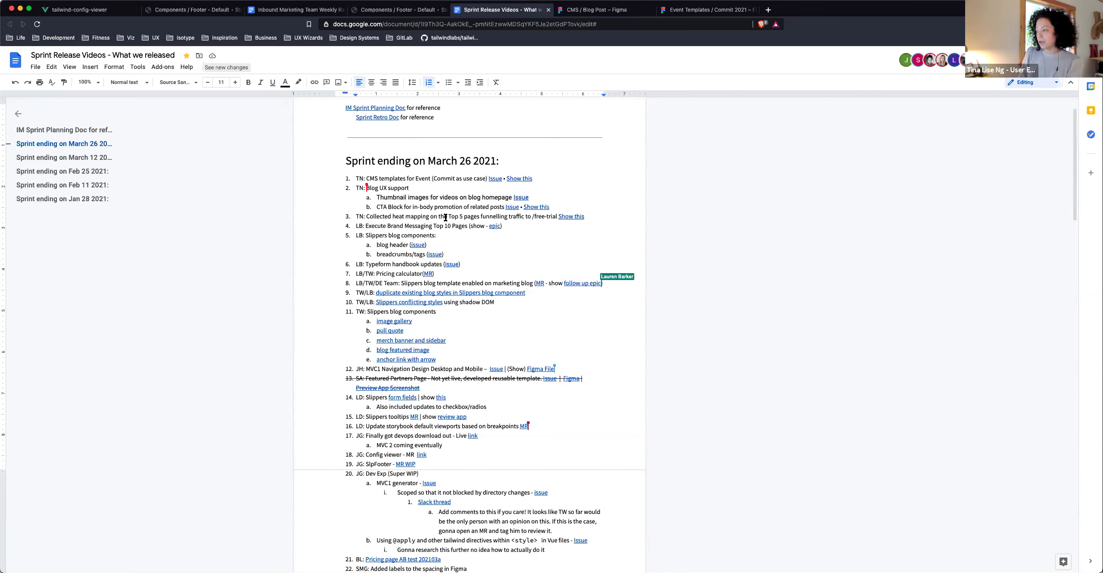
pyautogui.click(572, 215)
pyautogui.click(567, 229)
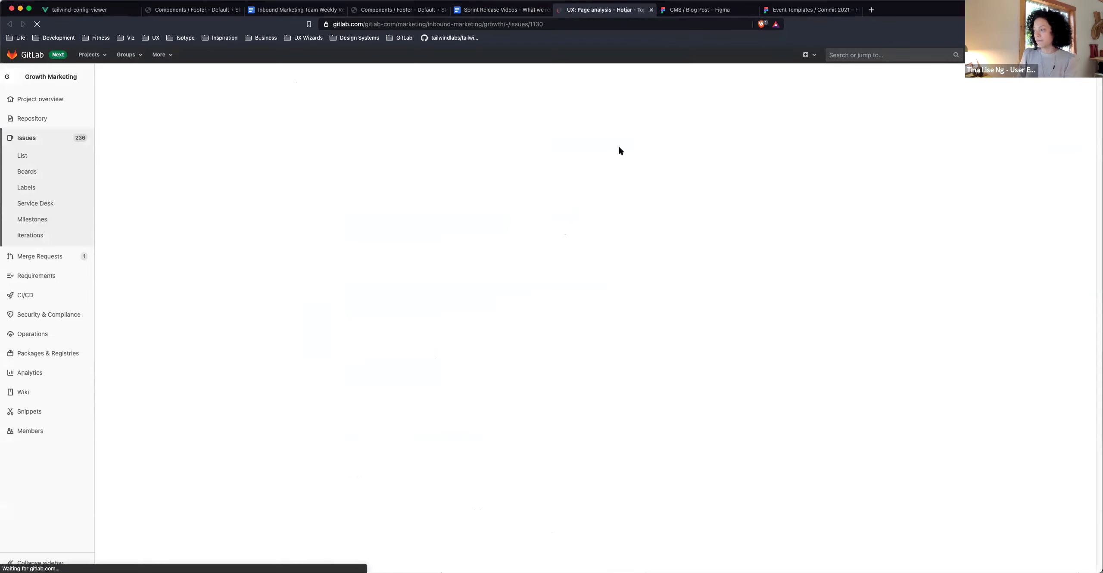
# - Scroll through the Hotjar issue, then return to the doc and dismiss the link preview
pyautogui.scroll(-2, 614, 211)
pyautogui.scroll(-7, 614, 210)
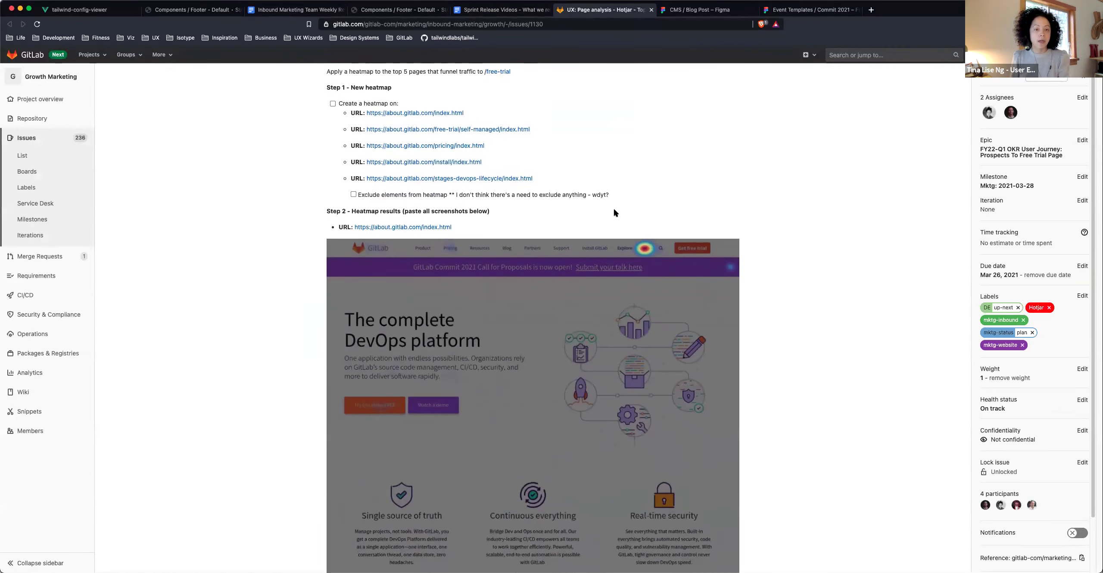
pyautogui.scroll(-20, 615, 214)
pyautogui.scroll(-20, 616, 213)
pyautogui.scroll(-20, 616, 214)
pyautogui.scroll(-20, 615, 214)
pyautogui.scroll(-20, 615, 213)
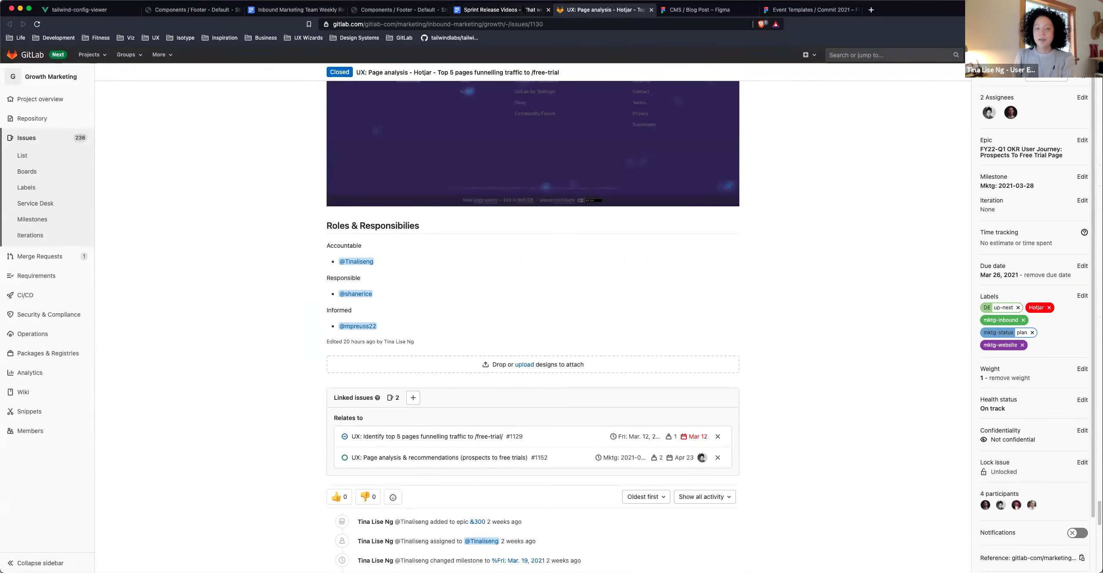
pyautogui.click(500, 9)
pyautogui.click(464, 233)
pyautogui.scroll(-1, 471, 240)
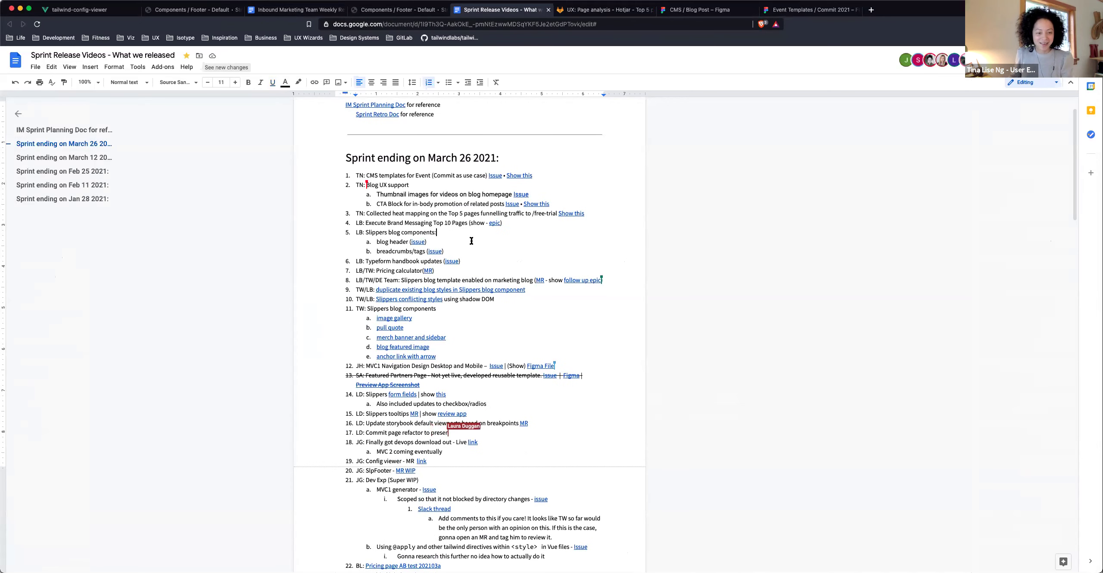
# - Open item 4's Execute Brand Messaging Top 10 Pages epic and close the Hotjar and CMS / Blog Post tabs
pyautogui.click(494, 222)
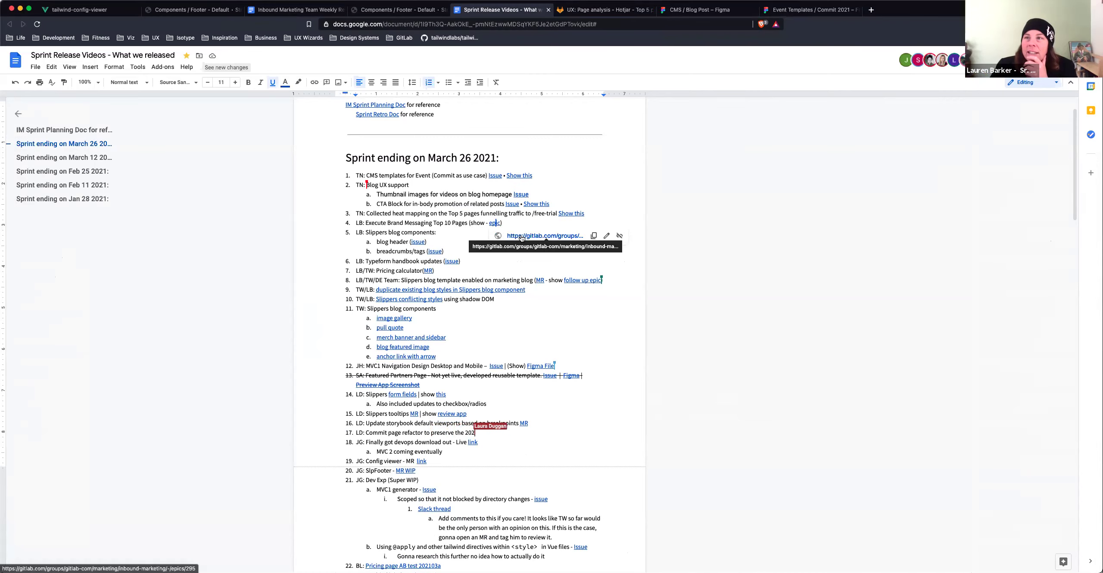
pyautogui.click(521, 235)
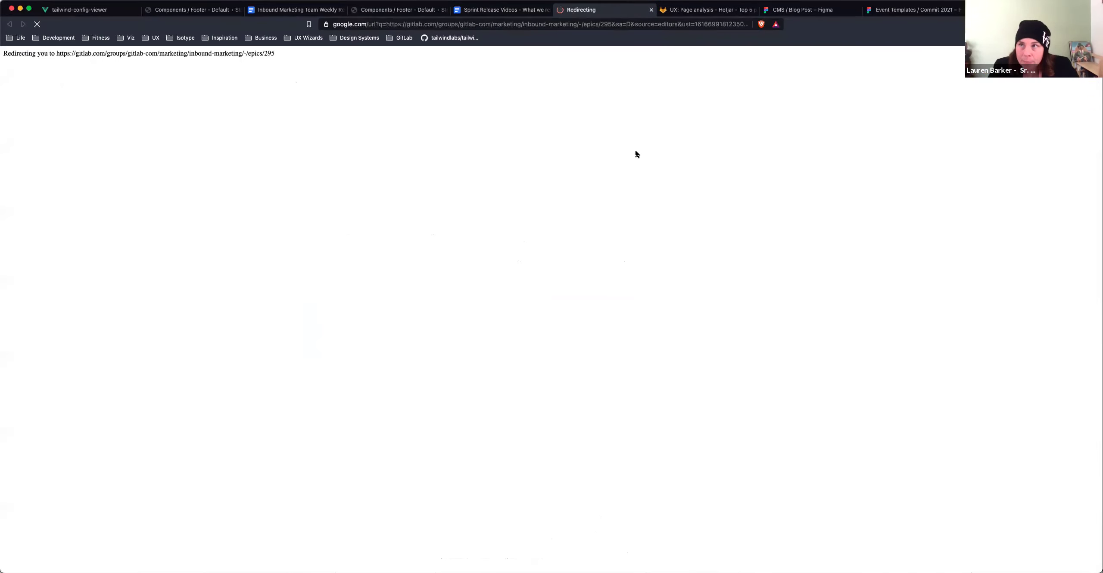
pyautogui.click(754, 9)
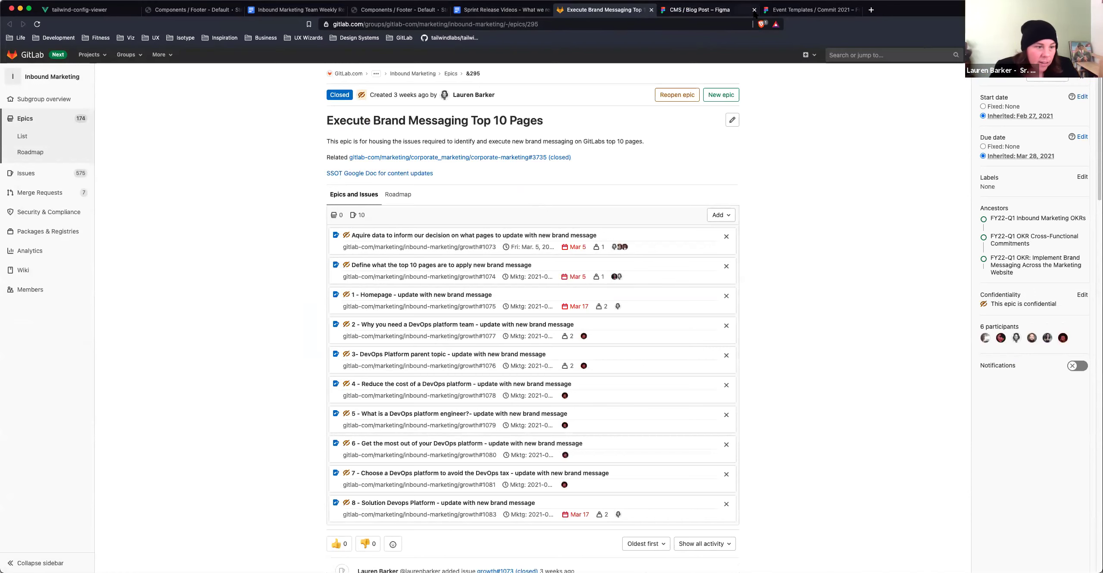
pyautogui.click(755, 9)
# - Scroll through the epic, then return to the release notes document
pyautogui.scroll(-7, 685, 148)
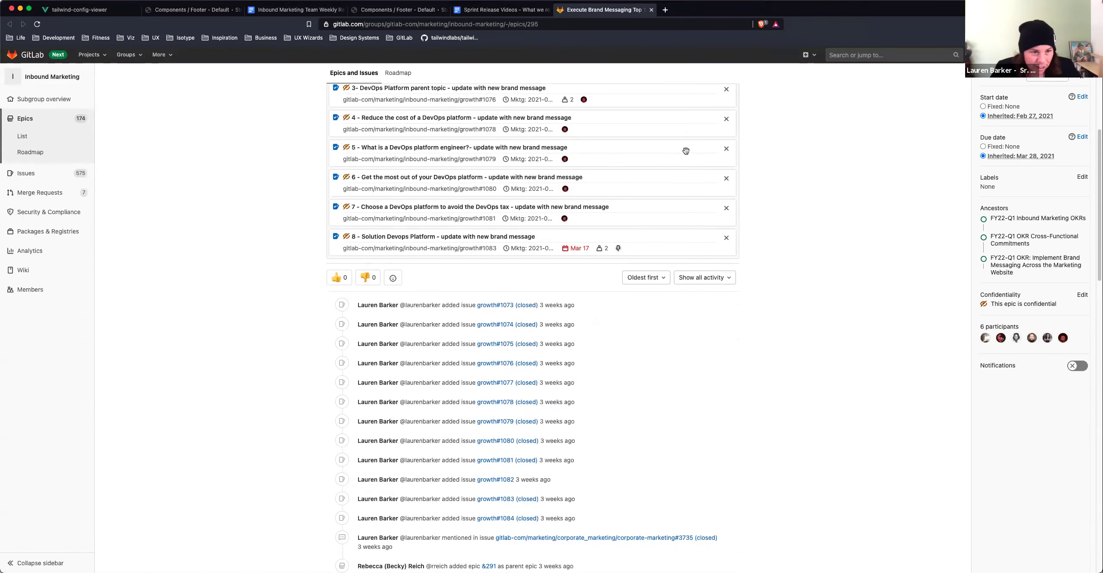
pyautogui.scroll(-15, 686, 151)
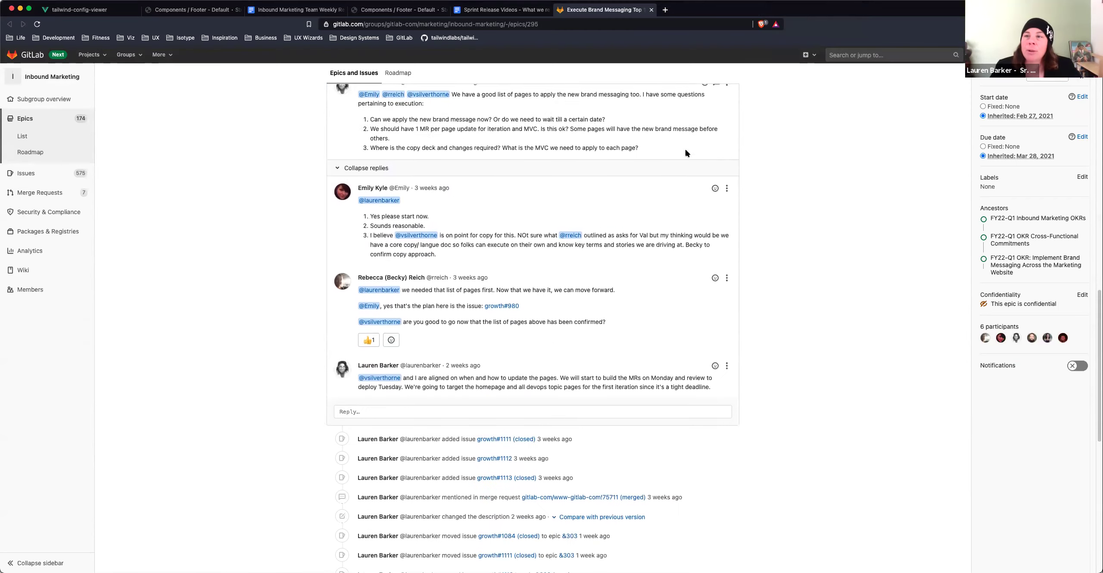
pyautogui.scroll(-9, 685, 149)
pyautogui.scroll(5, 685, 149)
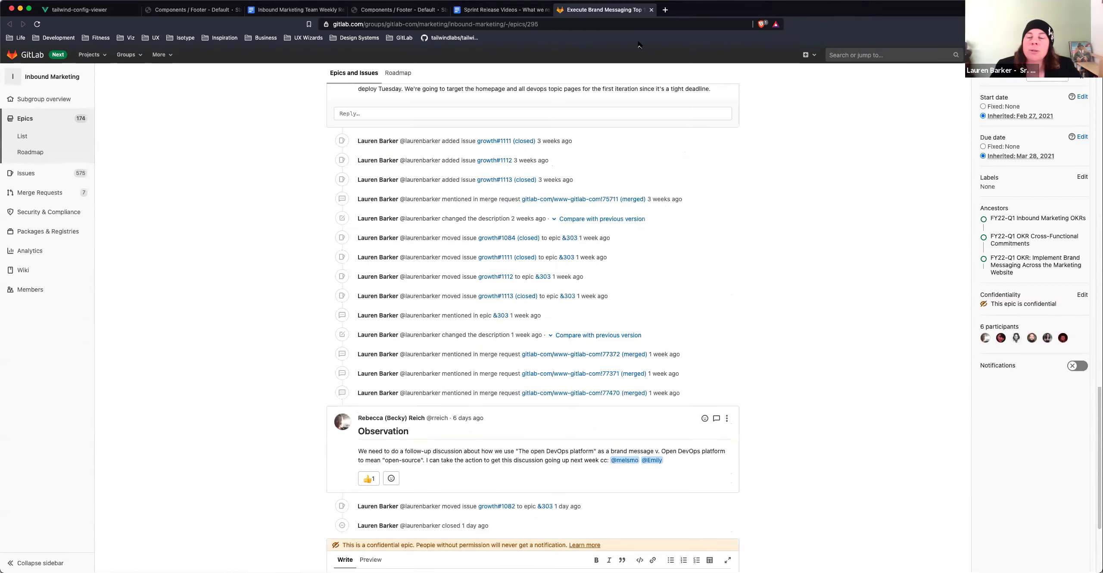
pyautogui.click(504, 9)
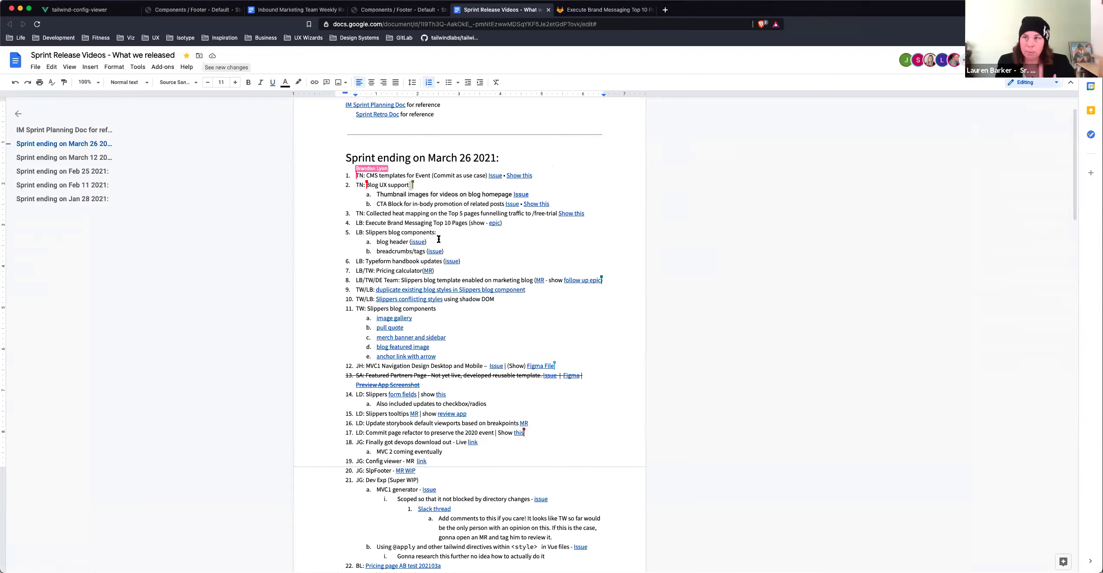
# - Place the cursor at the end of item 5 and show the preview for item 8's MR link
pyautogui.click(438, 232)
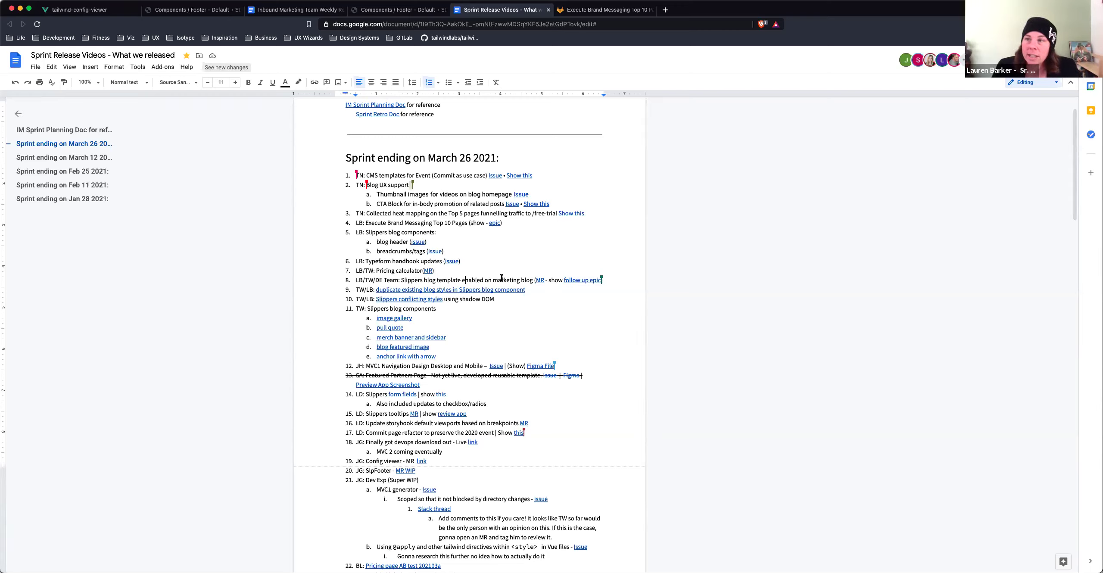
pyautogui.click(539, 280)
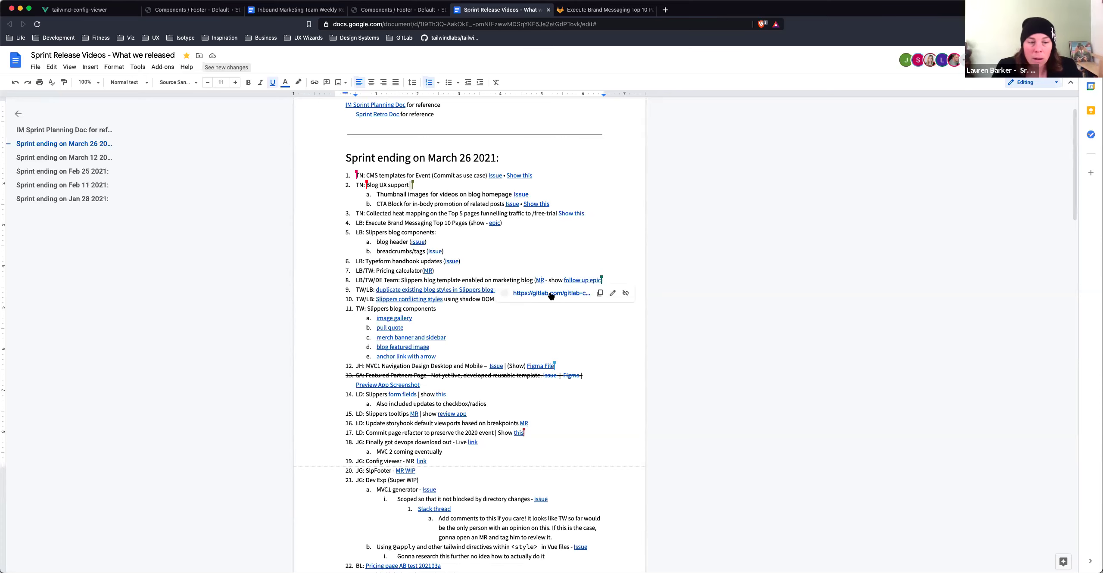
# - Open the Slippers blog template merge request, glance over it, and return to the notes
pyautogui.click(546, 291)
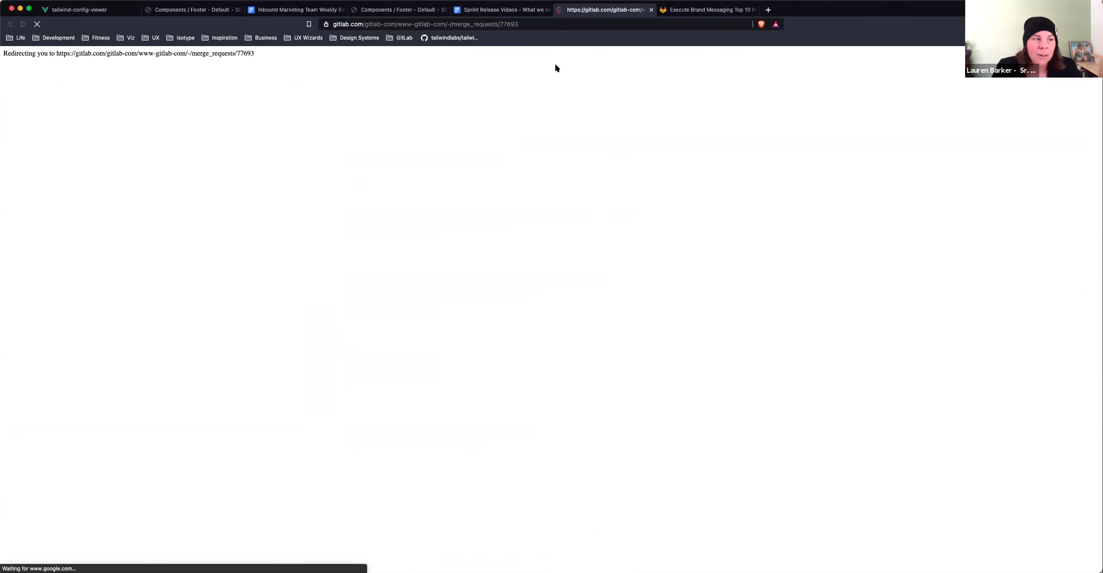
pyautogui.scroll(-5, 546, 150)
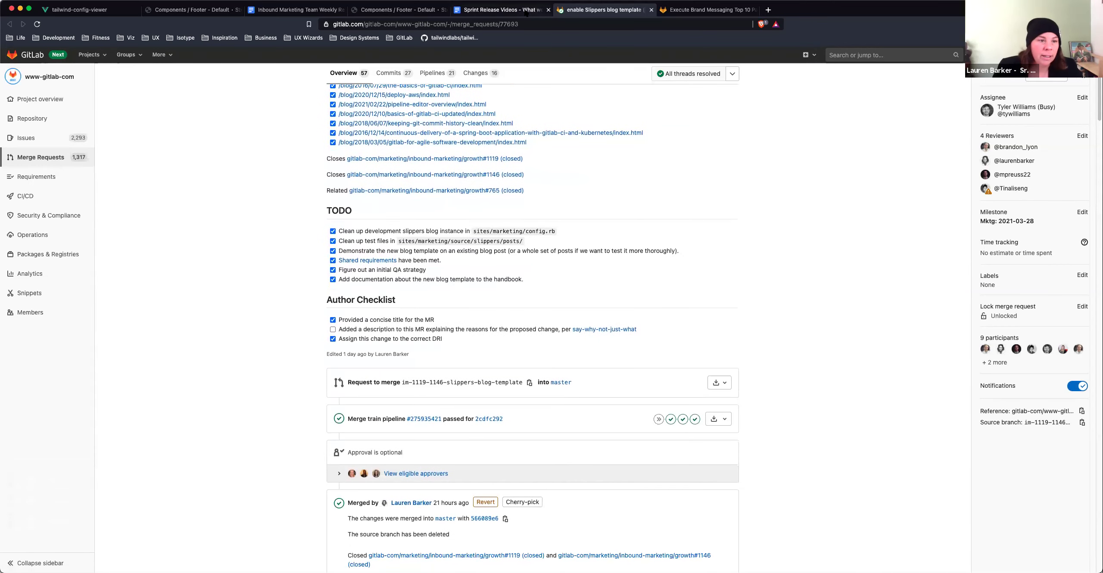
pyautogui.click(504, 9)
# - Open the ENG: CMS/DSN Iterations for Blog template epic, review its issues, and return to the notes
pyautogui.click(583, 283)
pyautogui.click(569, 292)
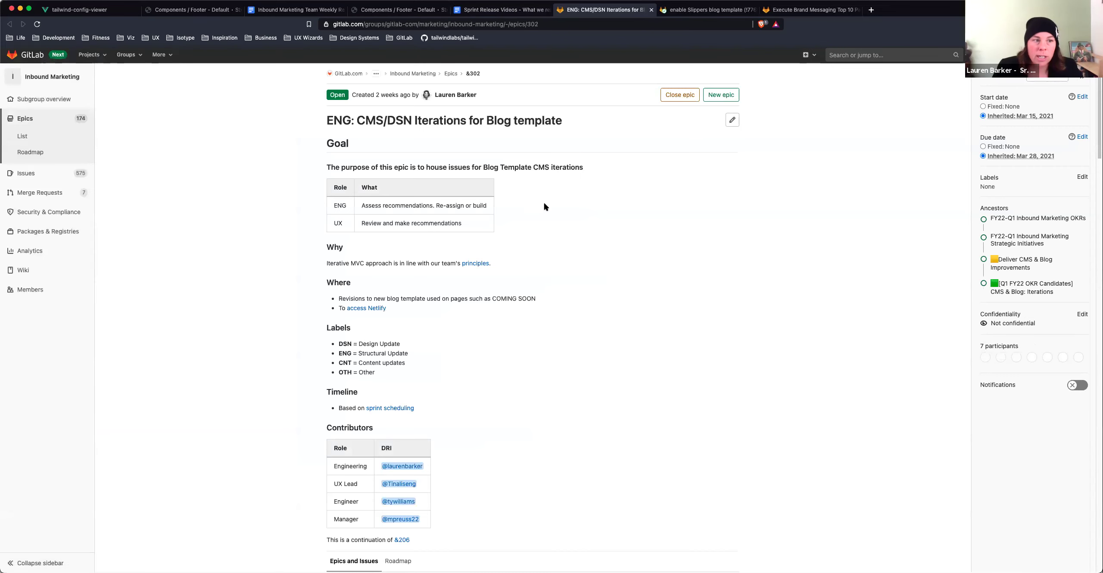
pyautogui.scroll(-3, 543, 207)
pyautogui.scroll(-6, 544, 207)
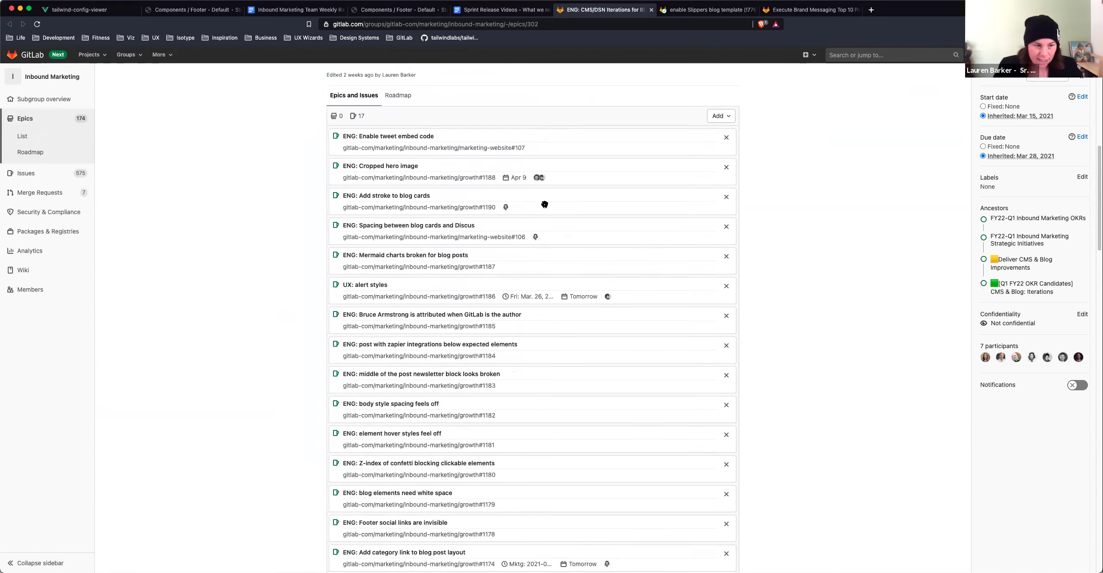
pyautogui.scroll(-5, 545, 204)
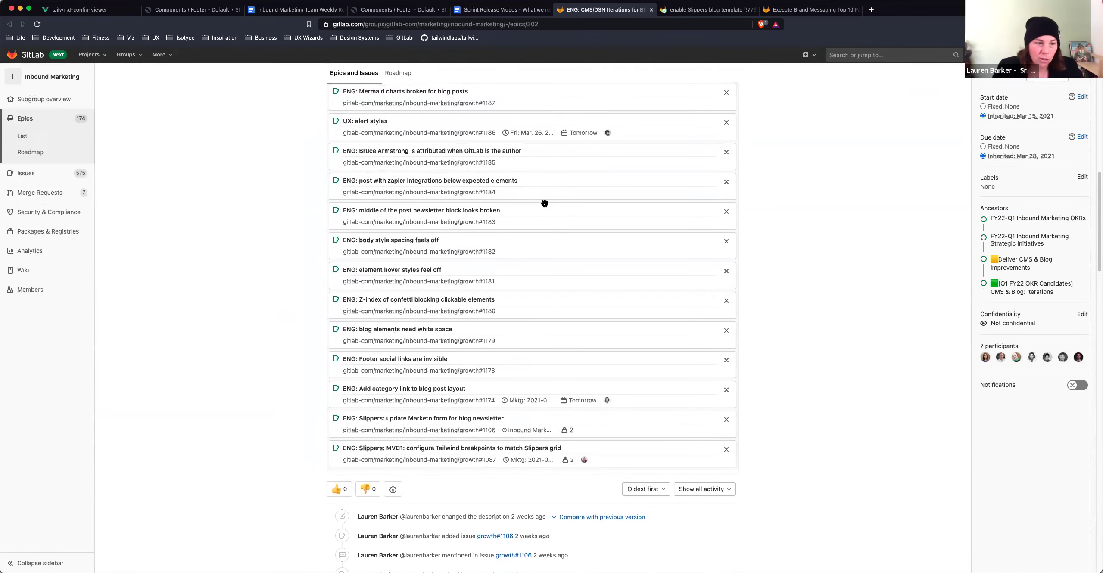
pyautogui.scroll(2, 545, 203)
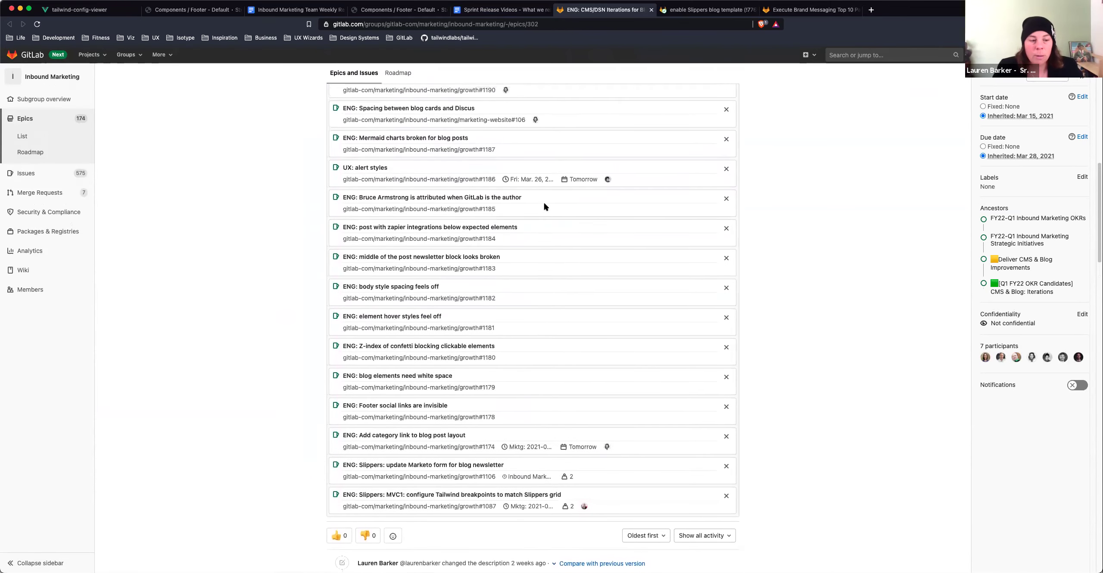
pyautogui.scroll(1, 544, 205)
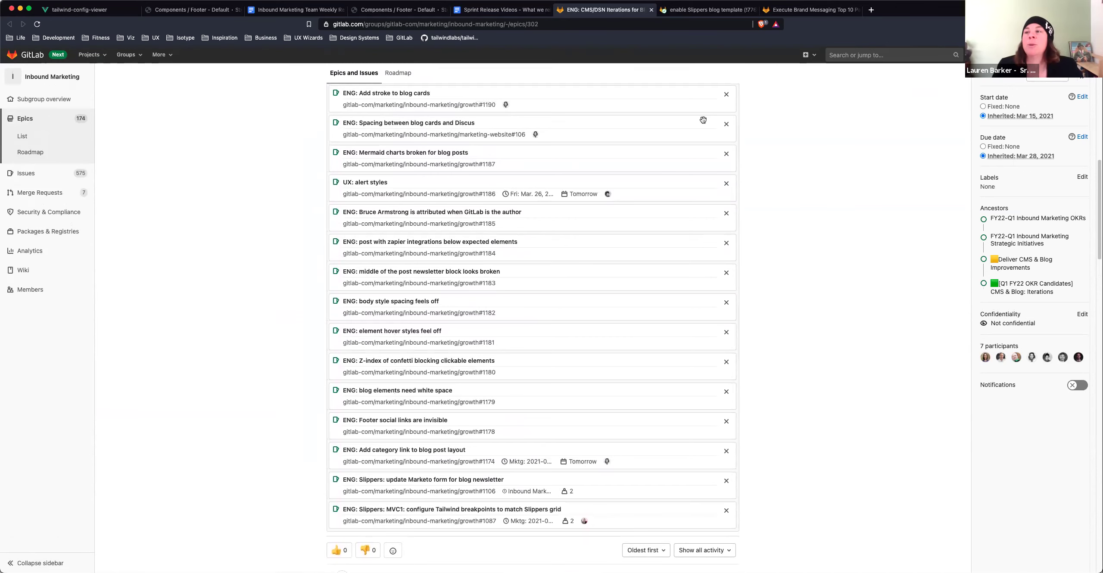
pyautogui.click(499, 10)
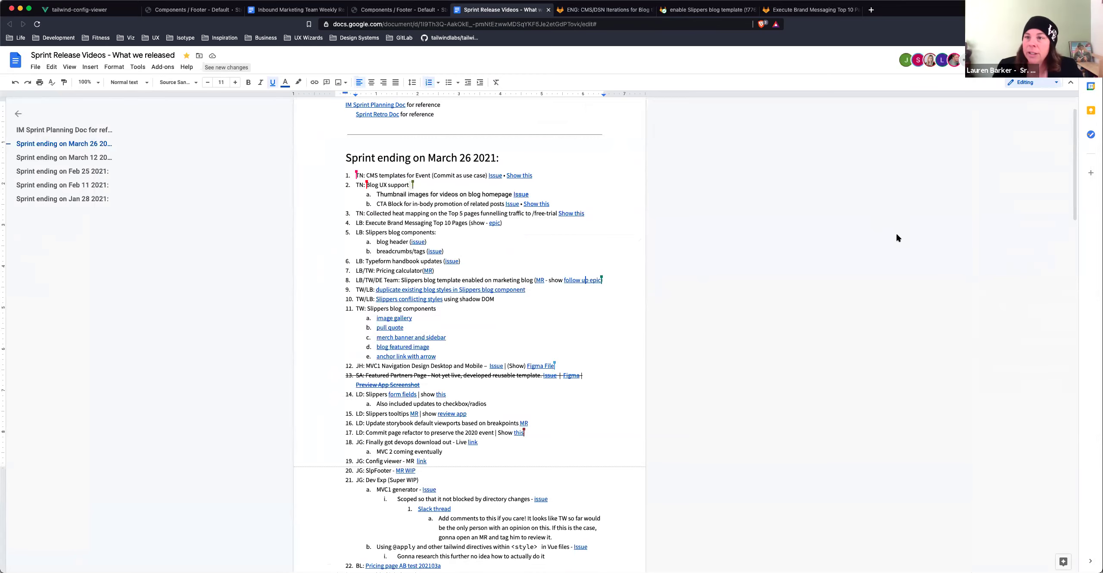
# - Read further down the notes, placing the cursor after DOM in item 10 and briefly selecting item 12
pyautogui.scroll(-2, 522, 252)
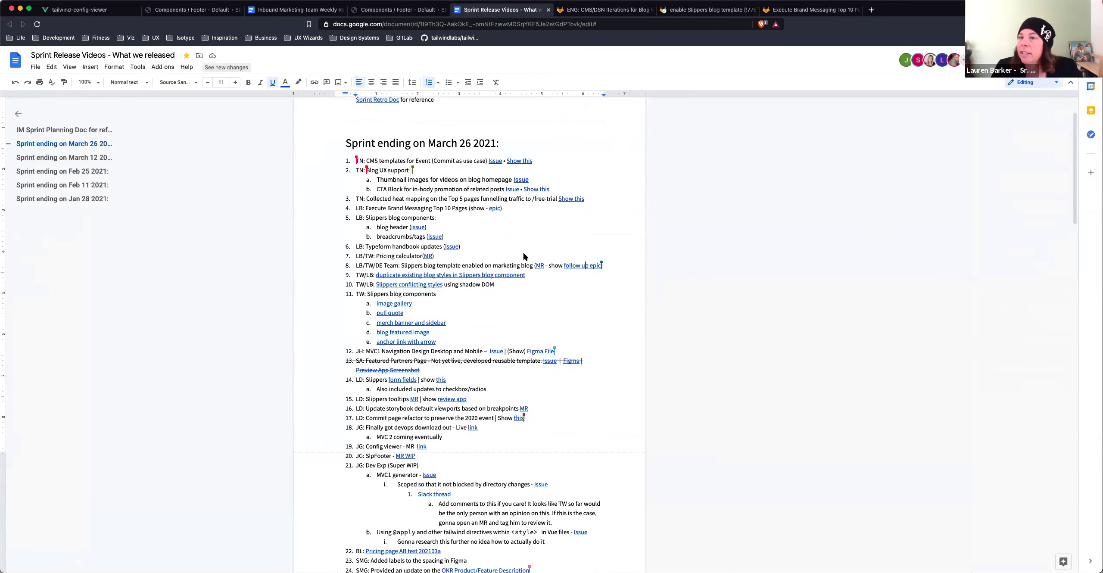
pyautogui.scroll(-1, 453, 263)
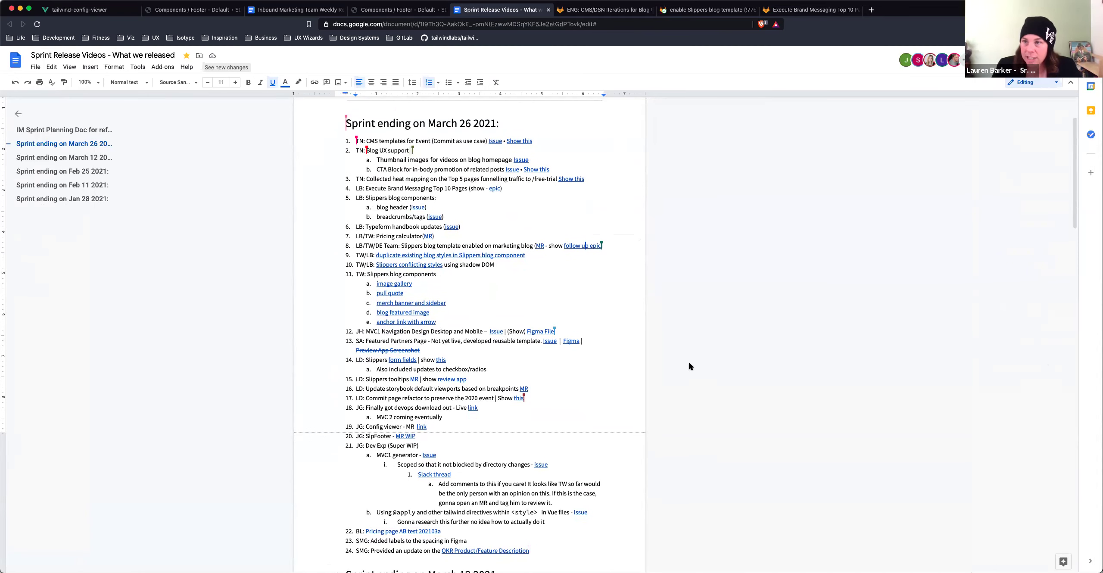
pyautogui.scroll(-1, 502, 334)
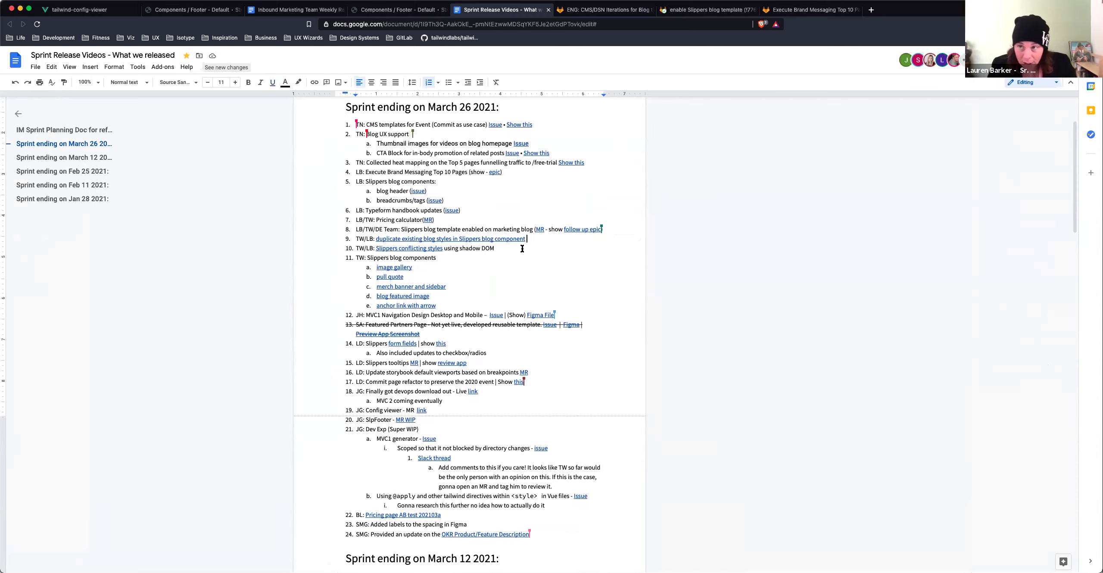
pyautogui.click(497, 253)
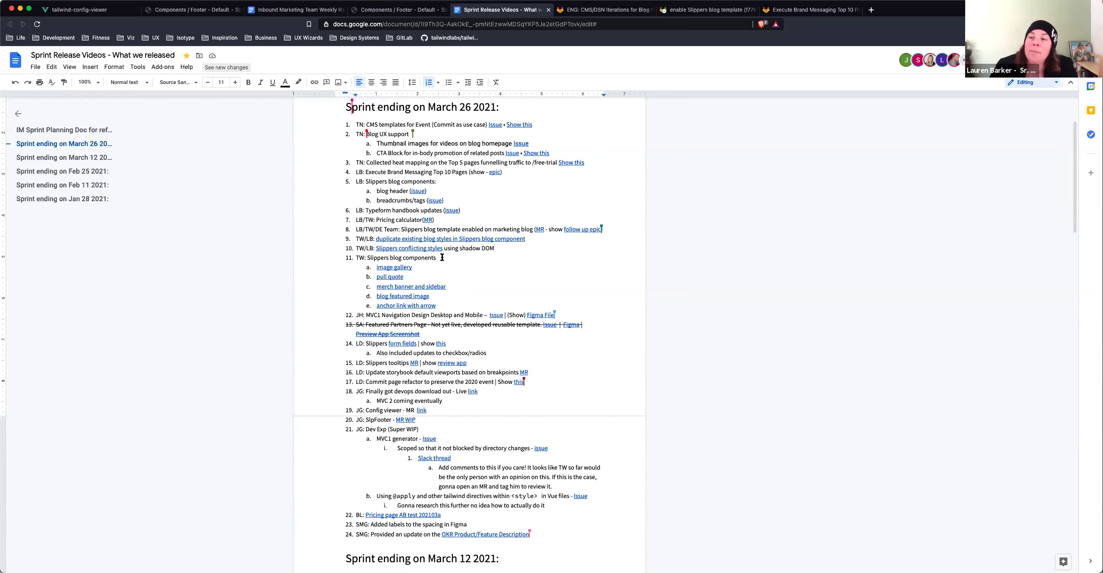
pyautogui.scroll(-1, 444, 268)
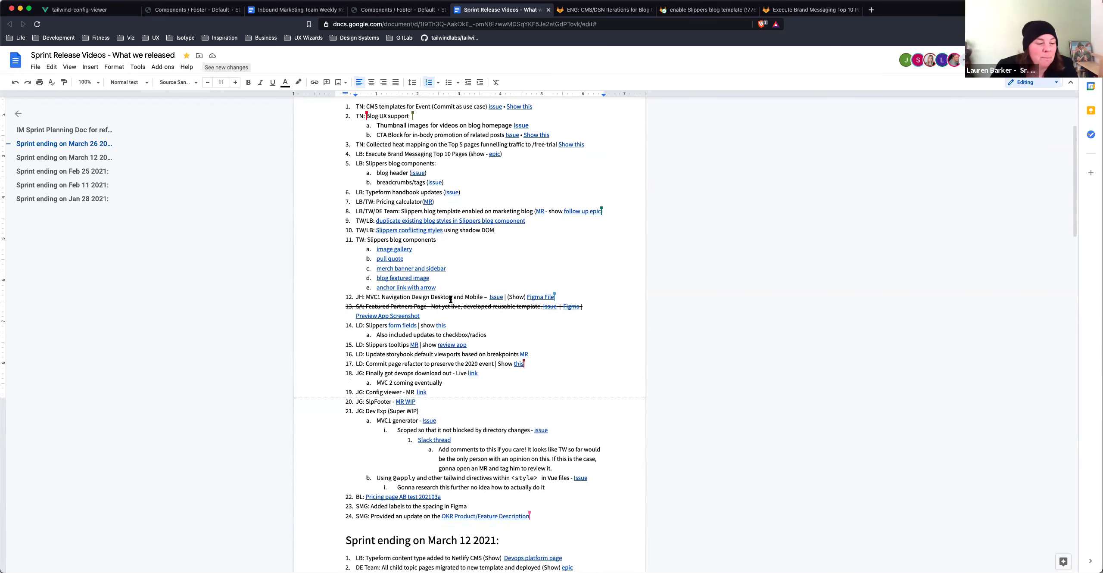
pyautogui.scroll(-1, 448, 298)
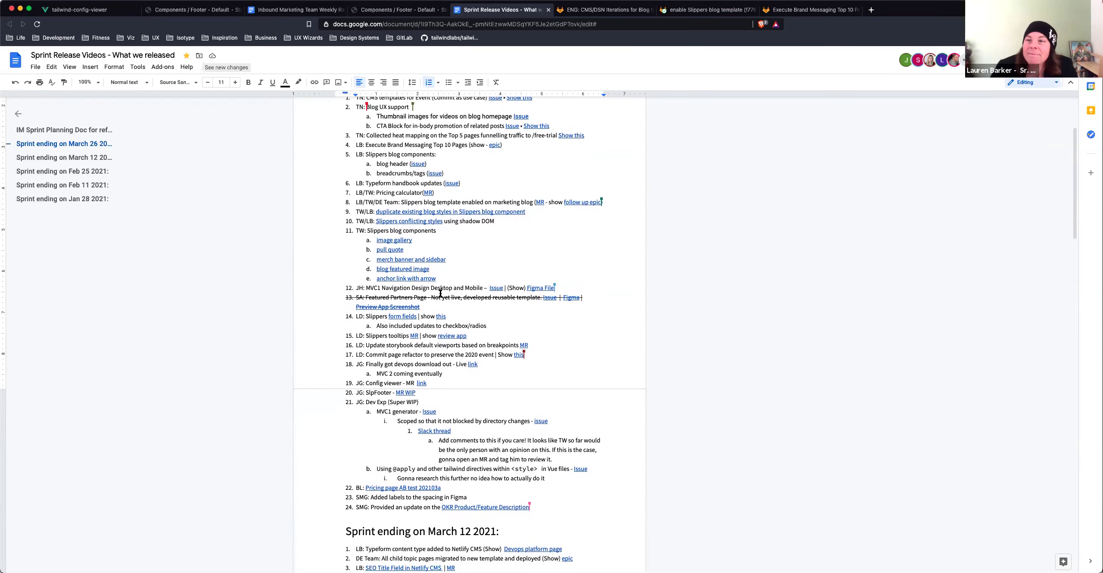
pyautogui.tripleClick(367, 288)
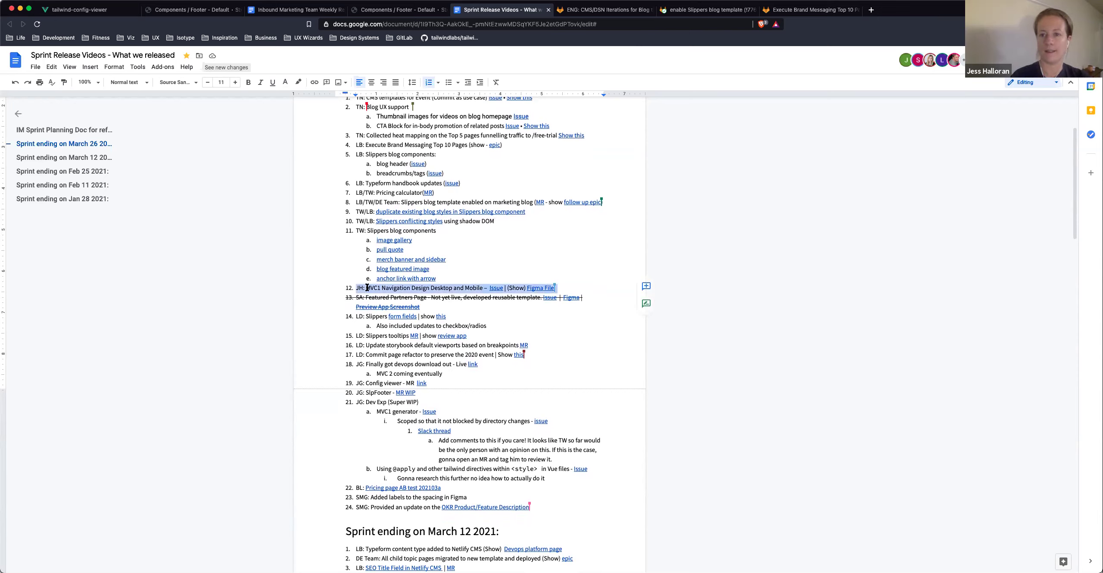
pyautogui.click(366, 288)
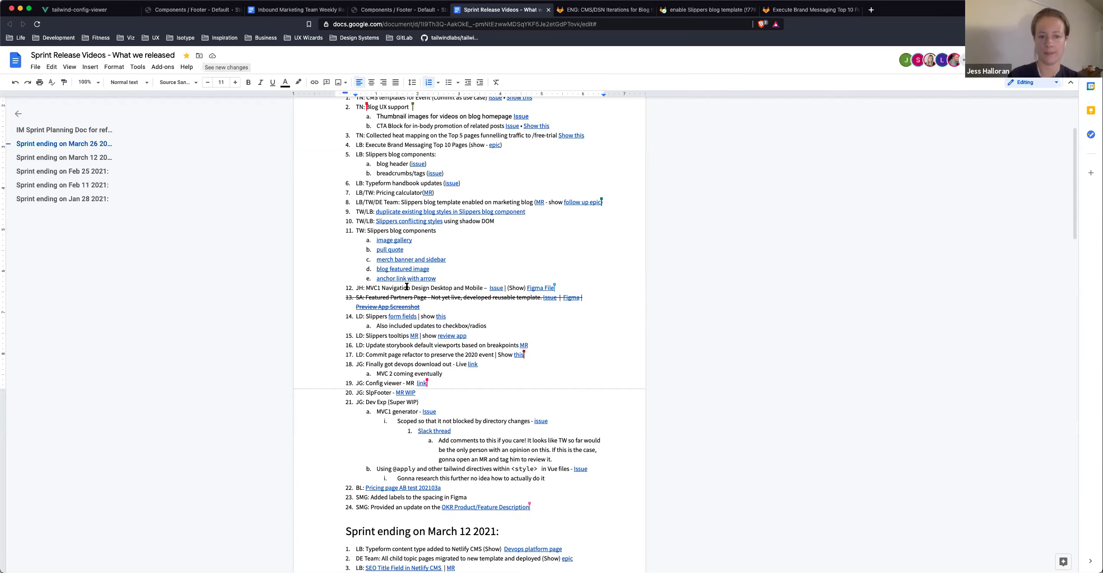
# - Open item 12's Navigation Figma file in a new tab and pan across its canvas
pyautogui.click(540, 288)
pyautogui.click(537, 298)
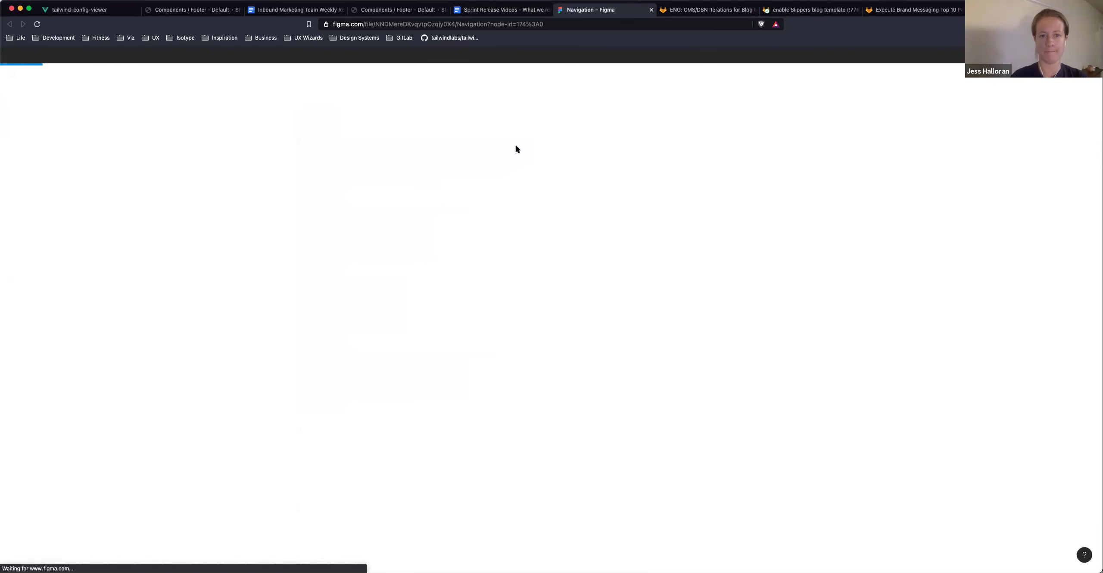
pyautogui.scroll(10, 375, 280)
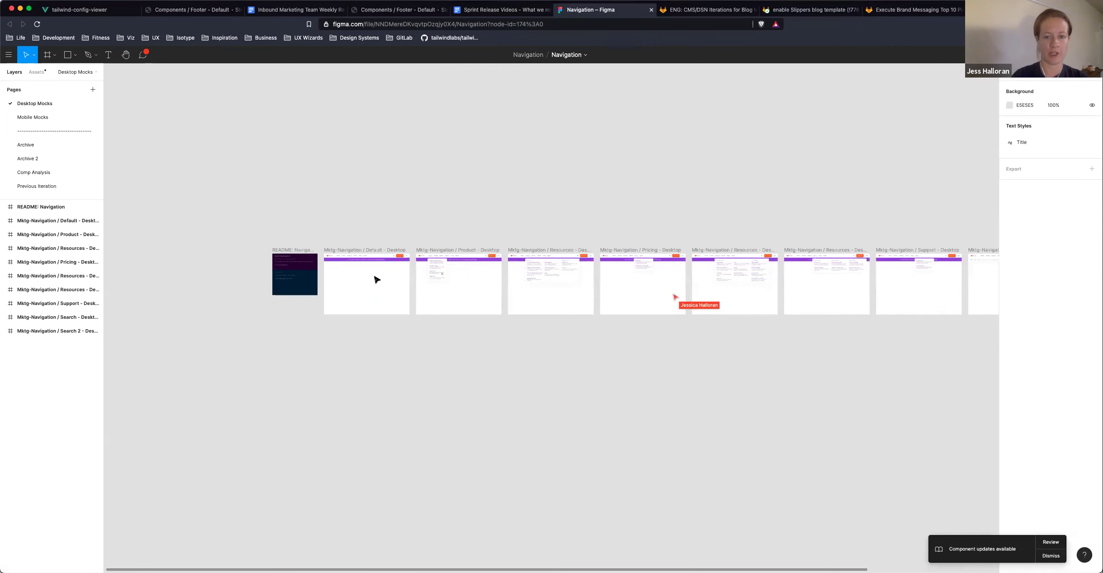
pyautogui.hscroll(10, 375, 279)
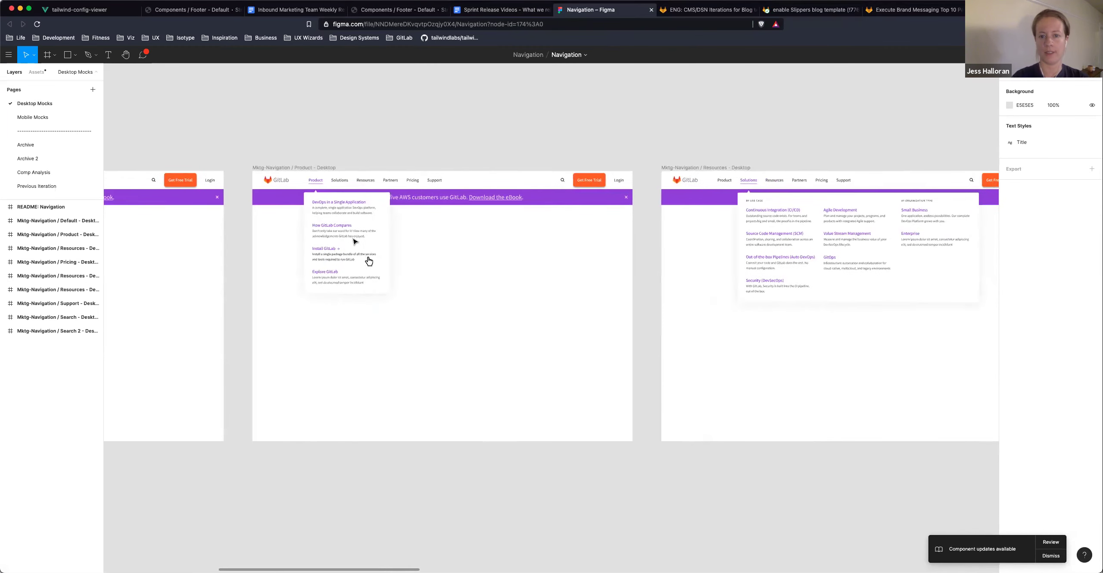
pyautogui.hscroll(10, 443, 306)
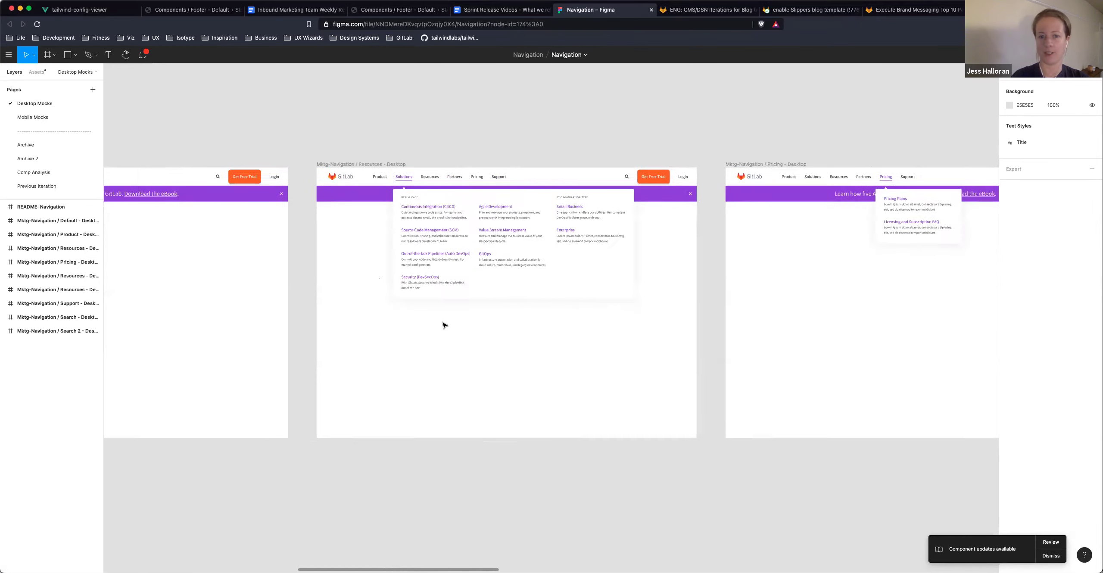
pyautogui.hscroll(8, 444, 326)
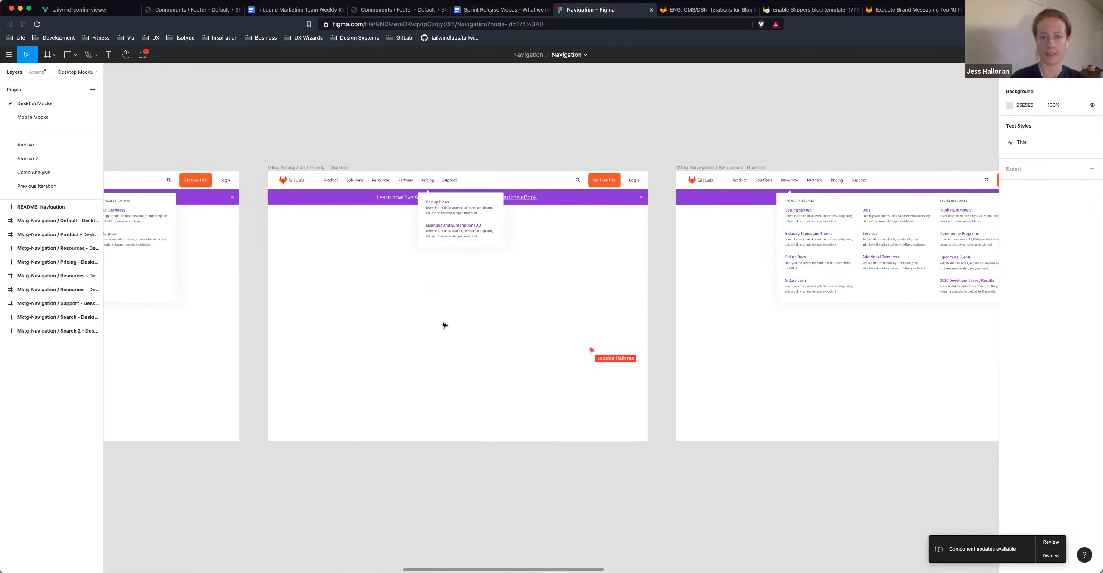
pyautogui.hscroll(17, 445, 326)
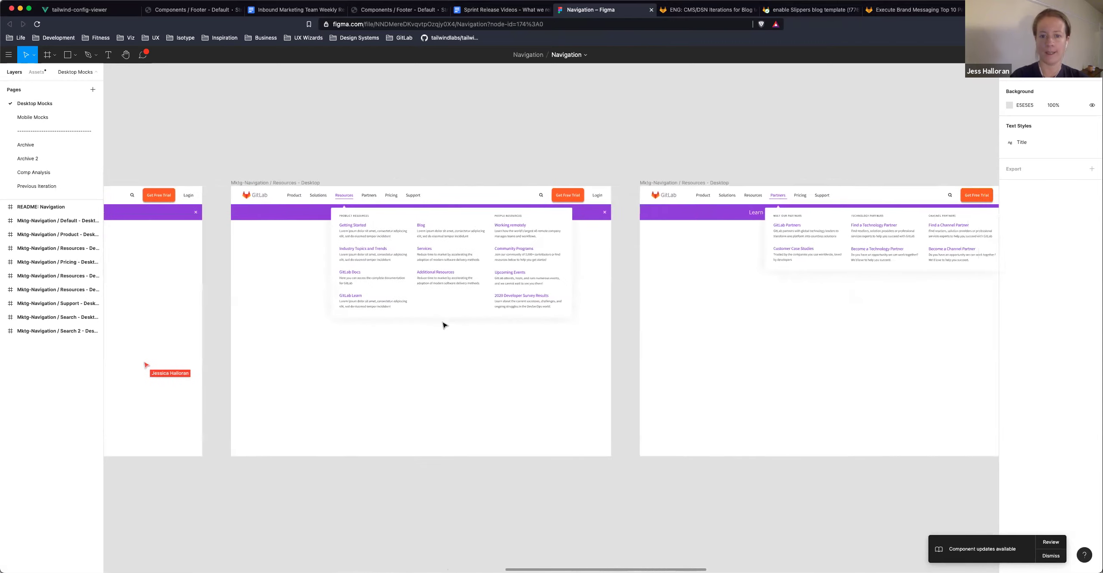
pyautogui.hscroll(17, 445, 325)
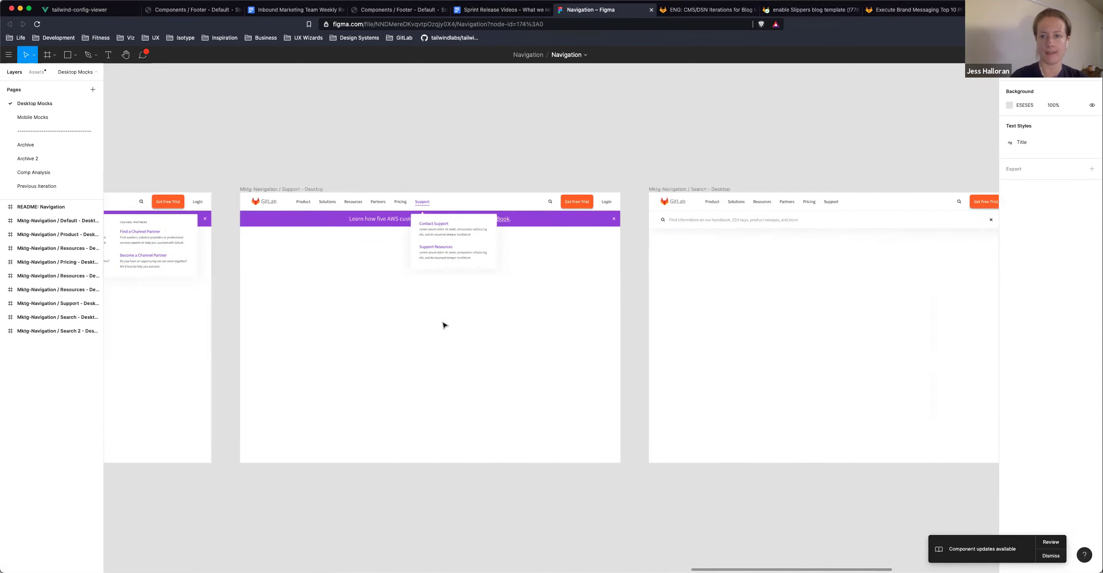
pyautogui.hscroll(-13, 445, 325)
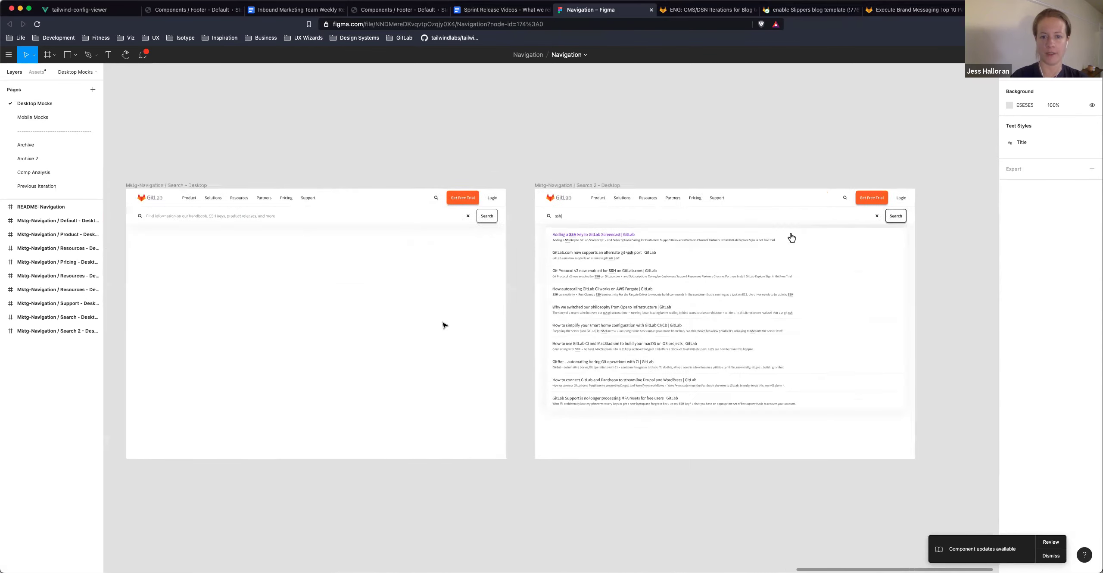
pyautogui.hscroll(-3, 445, 325)
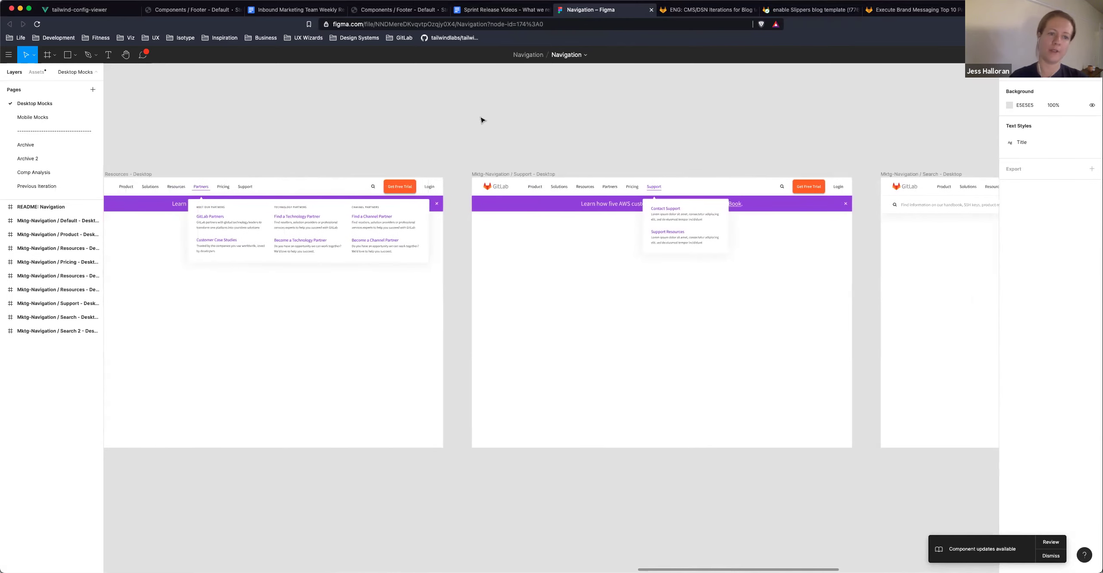
pyautogui.scroll(-2, 478, 181)
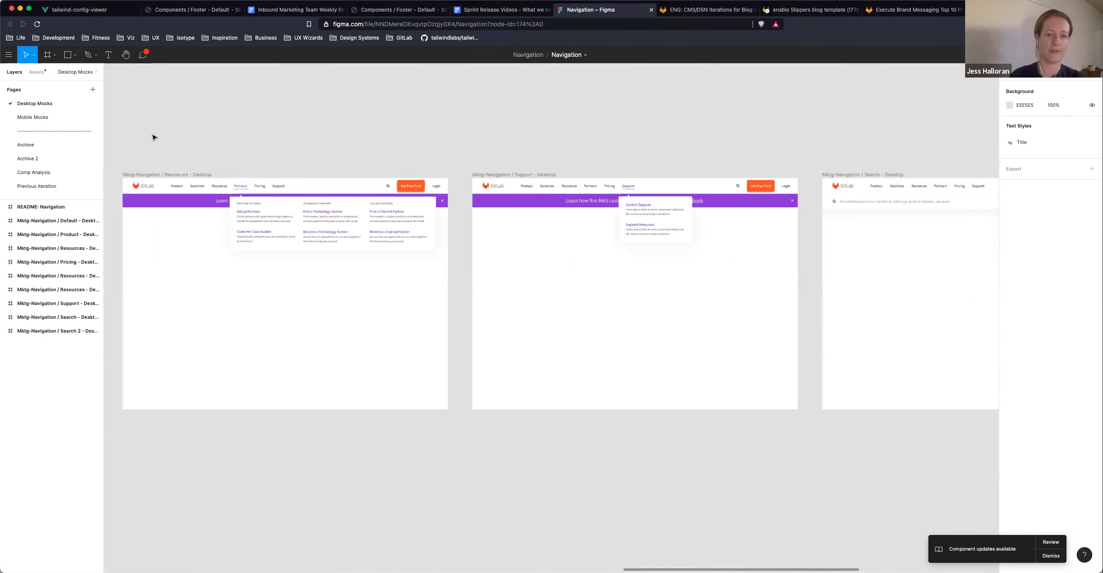
# - Switch to the Mobile Mocks page and look over the mobile navigation frames
pyautogui.click(69, 118)
pyautogui.scroll(5, 332, 276)
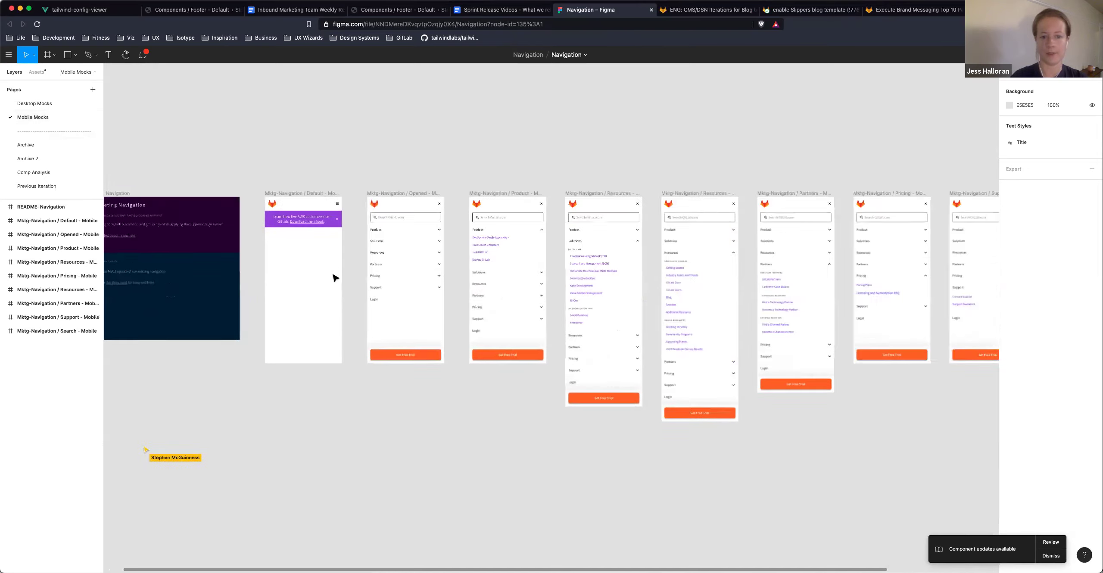
pyautogui.hscroll(6, 332, 277)
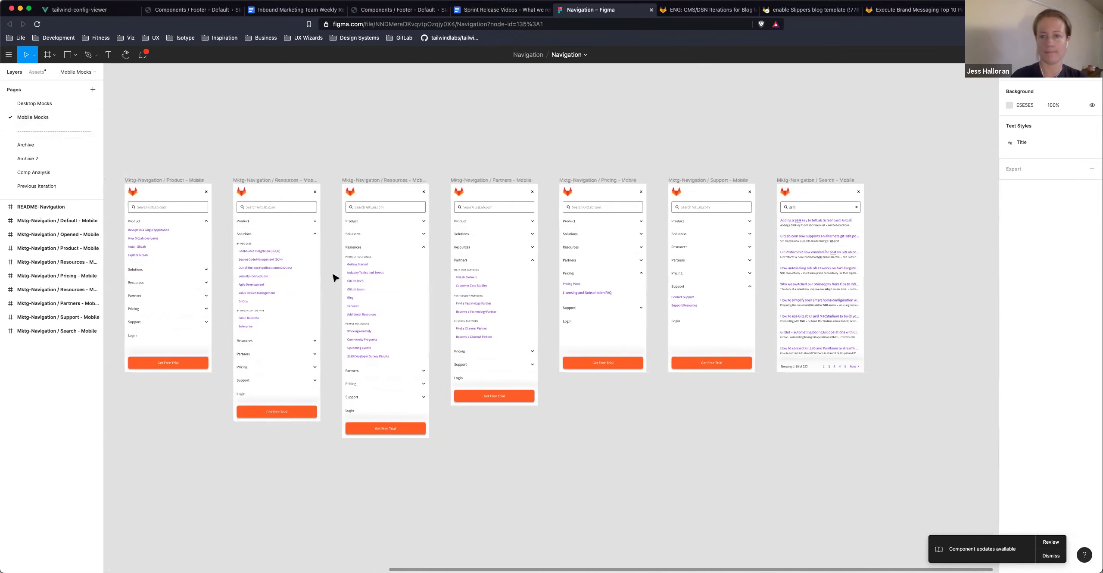
pyautogui.hscroll(-4, 333, 278)
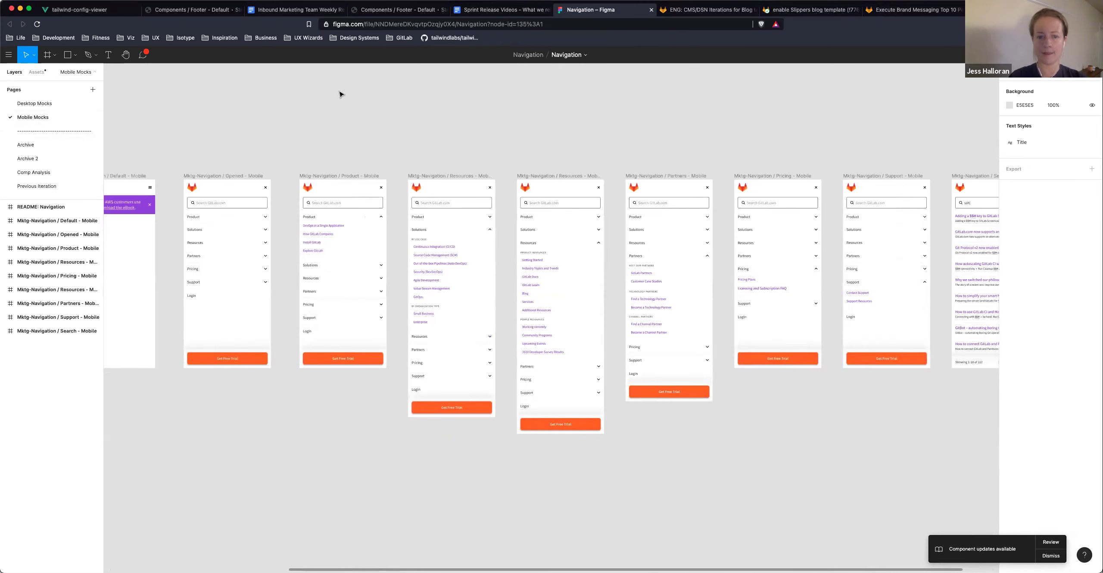
# - From the release notes, open item 14's Slippers form field demo in a new tab
pyautogui.click(493, 12)
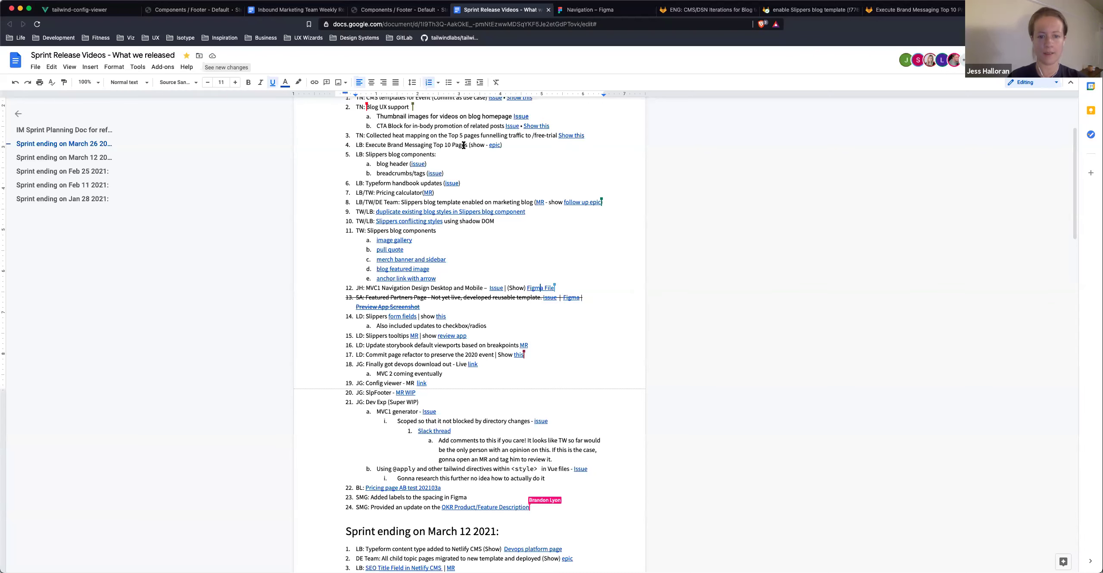
pyautogui.scroll(-2, 492, 212)
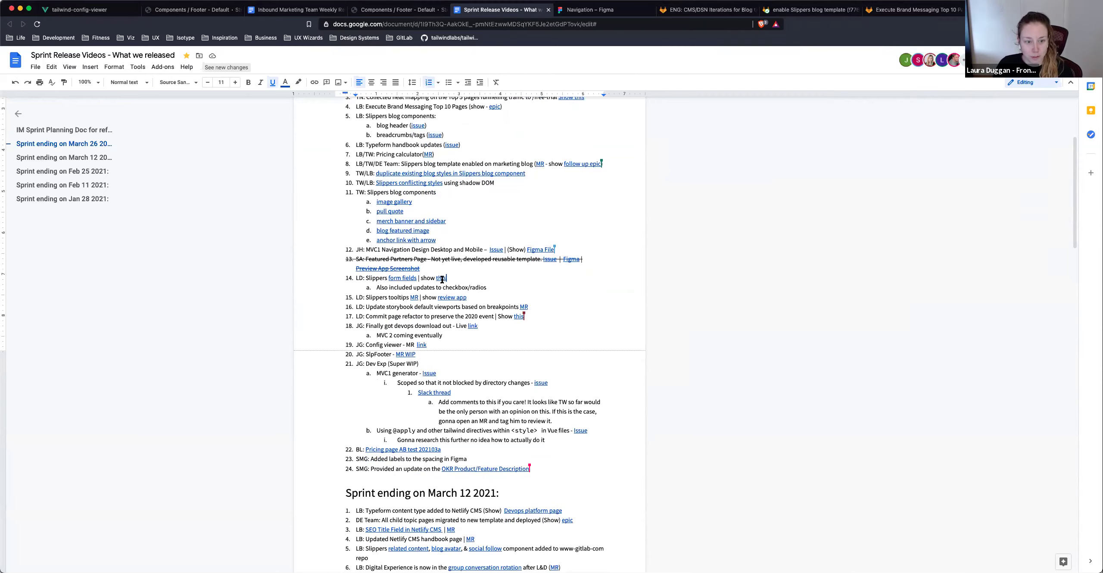
pyautogui.click(437, 277)
pyautogui.click(465, 293)
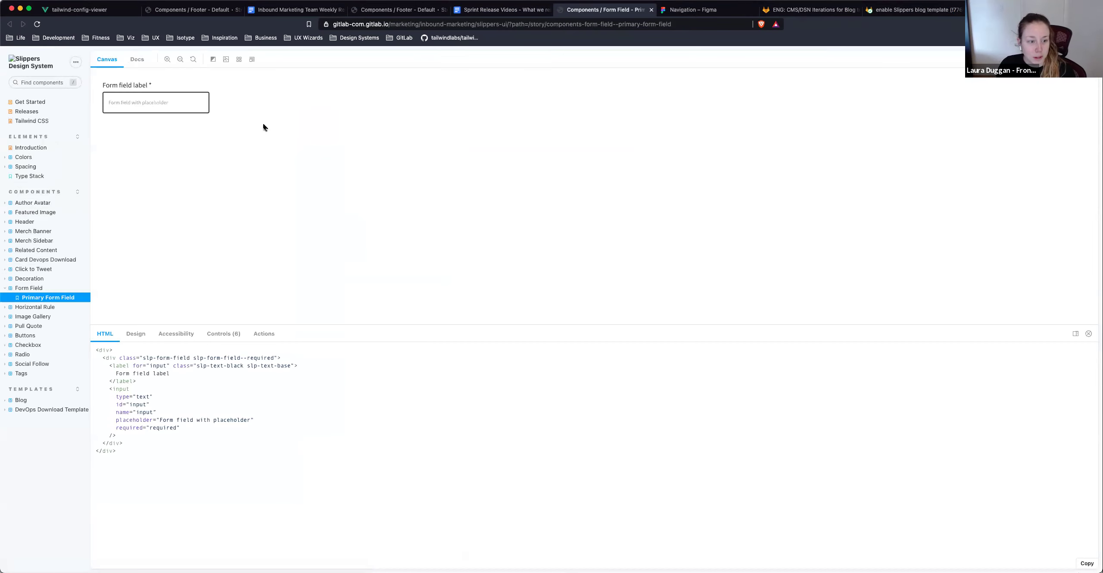
# - In Controls, set type to 'dasdas', label to 'Form field dsada', placeholder to 'Form field with sad'
pyautogui.click(227, 335)
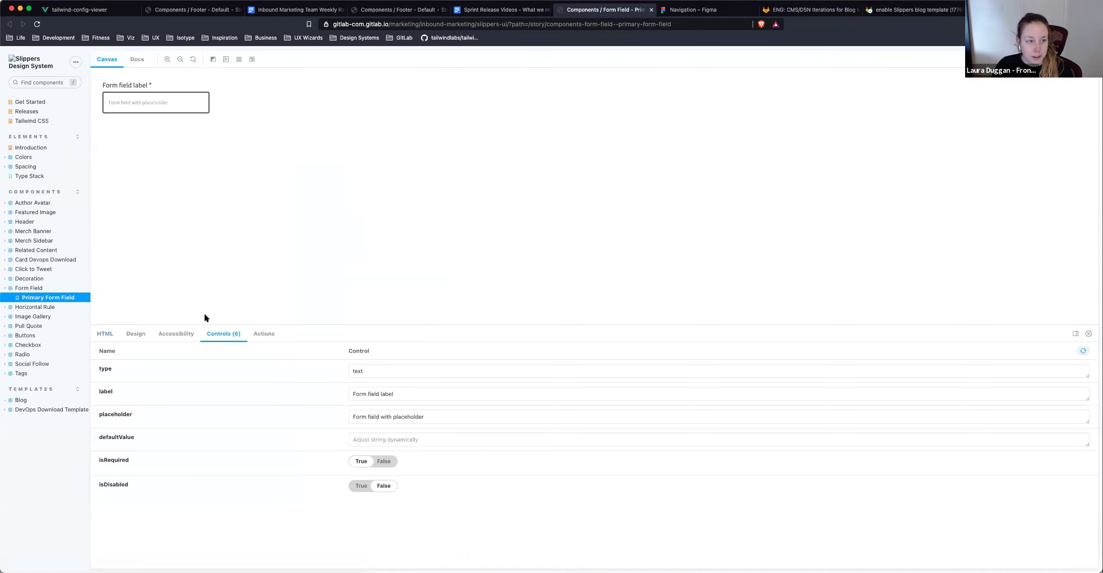
pyautogui.doubleClick(373, 374)
pyautogui.write('dasdas')
pyautogui.doubleClick(392, 398)
pyautogui.write('dsada')
pyautogui.doubleClick(408, 417)
pyautogui.write('sad')
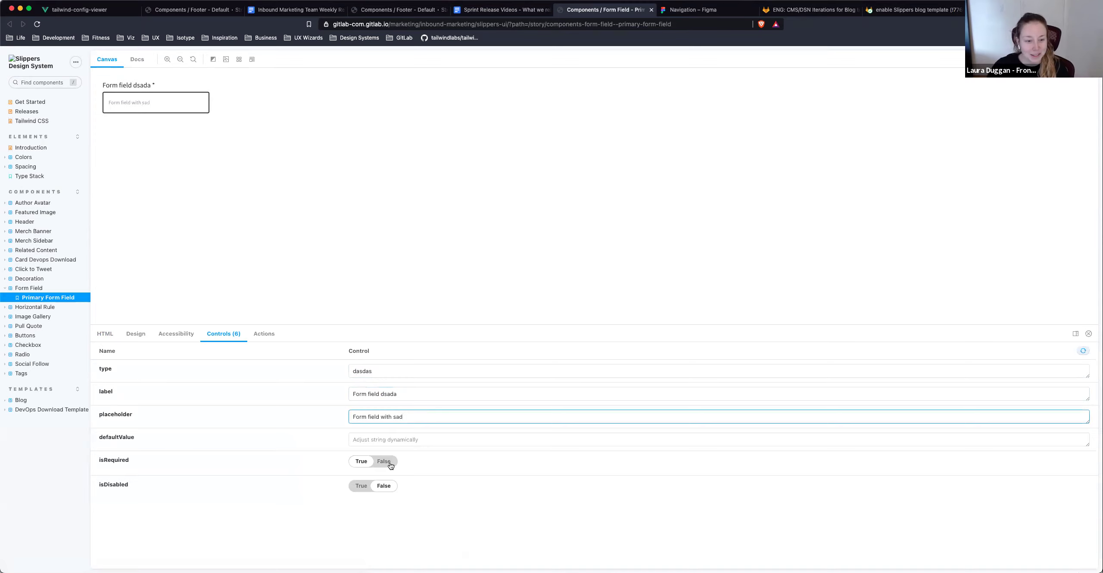
# - Toggle isRequired and isDisabled off and back, then type a default value into the field
pyautogui.click(388, 462)
pyautogui.click(362, 461)
pyautogui.click(361, 487)
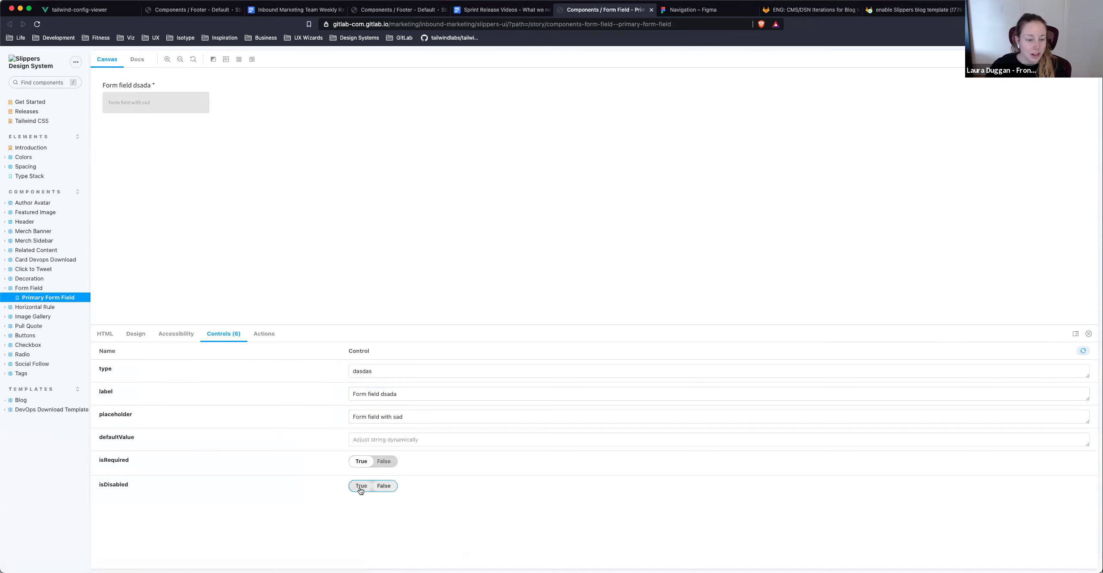
pyautogui.click(383, 486)
pyautogui.click(382, 438)
pyautogui.write('sda')
pyautogui.press('BackSpace')
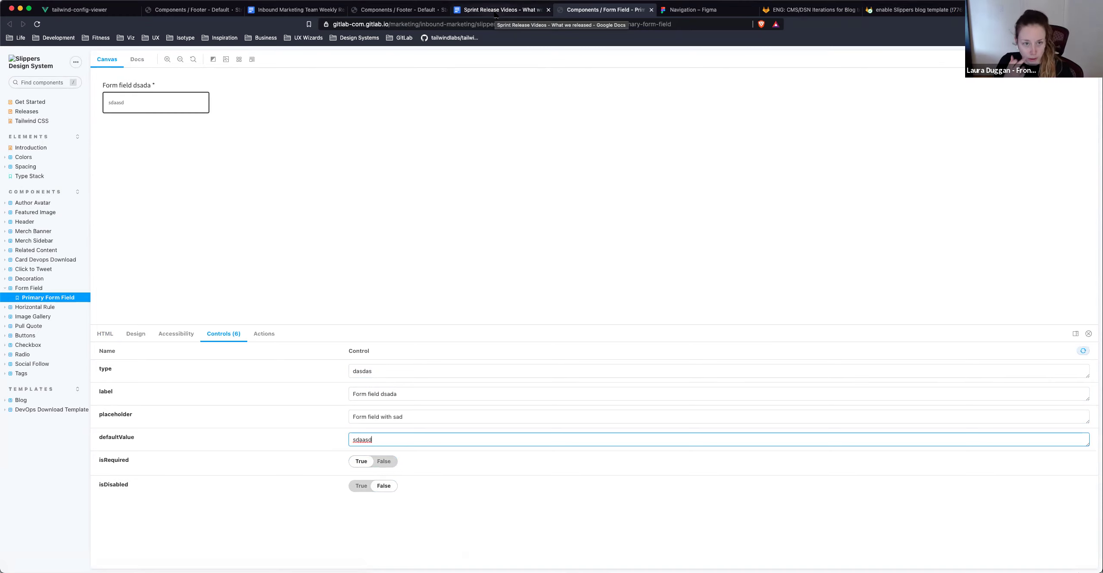
# - From the release notes, open item 15's Slippers Tooltip story and preview its 'Hover over me' tooltip
pyautogui.click(456, 16)
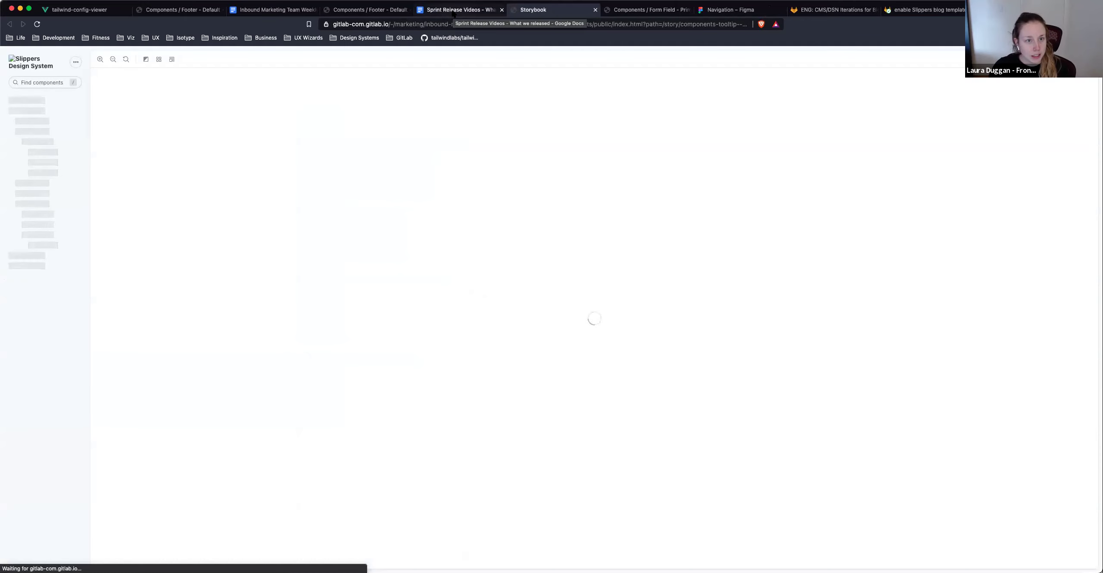
pyautogui.moveTo(577, 74)
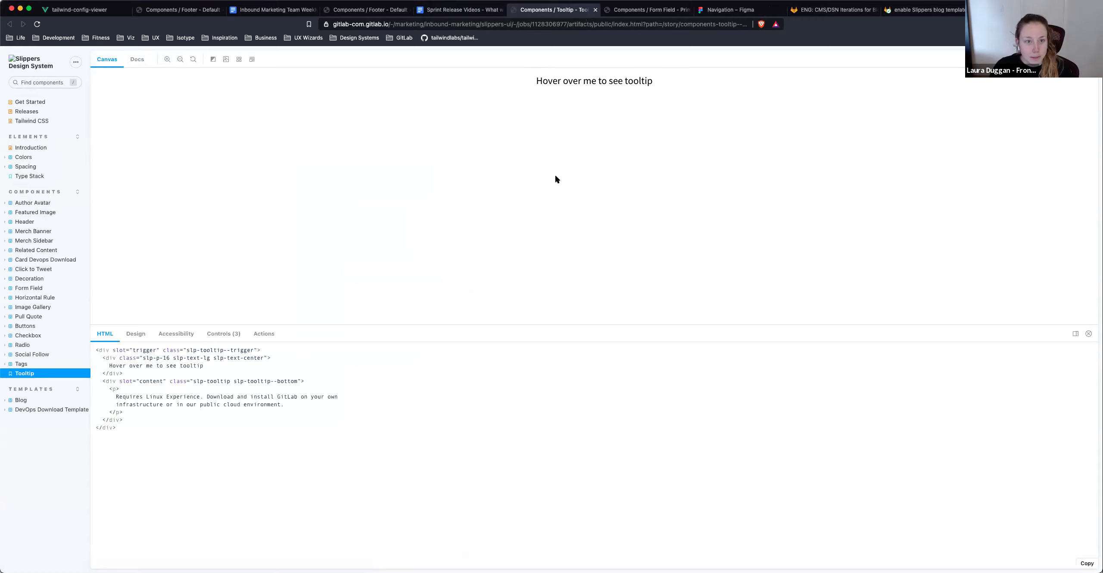
# - Open item 17's Commit 2020 page link and browse it down to the footer and back up
pyautogui.click(447, 10)
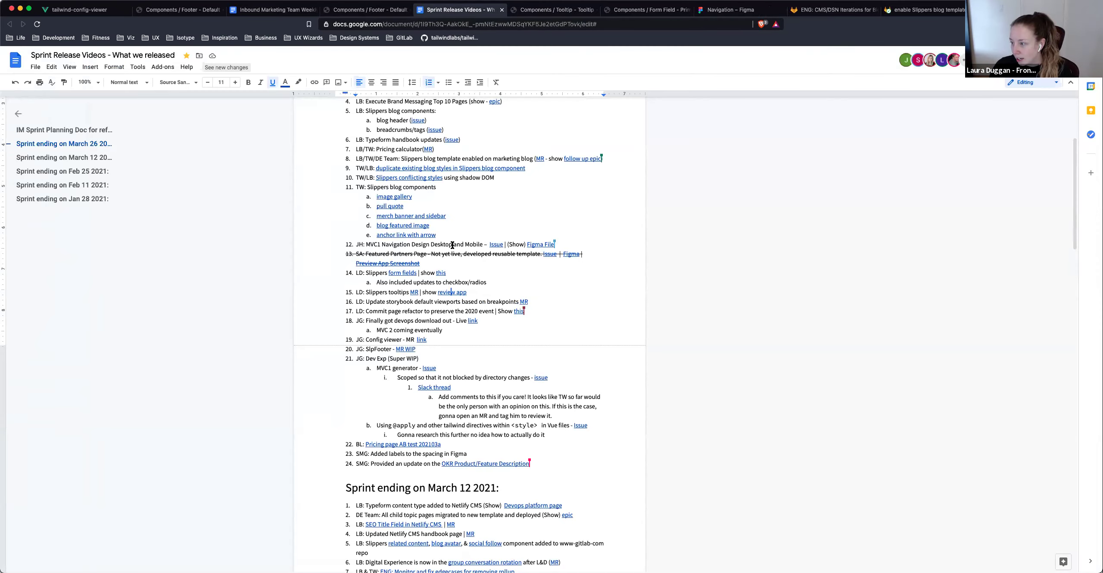
pyautogui.tripleClick(439, 311)
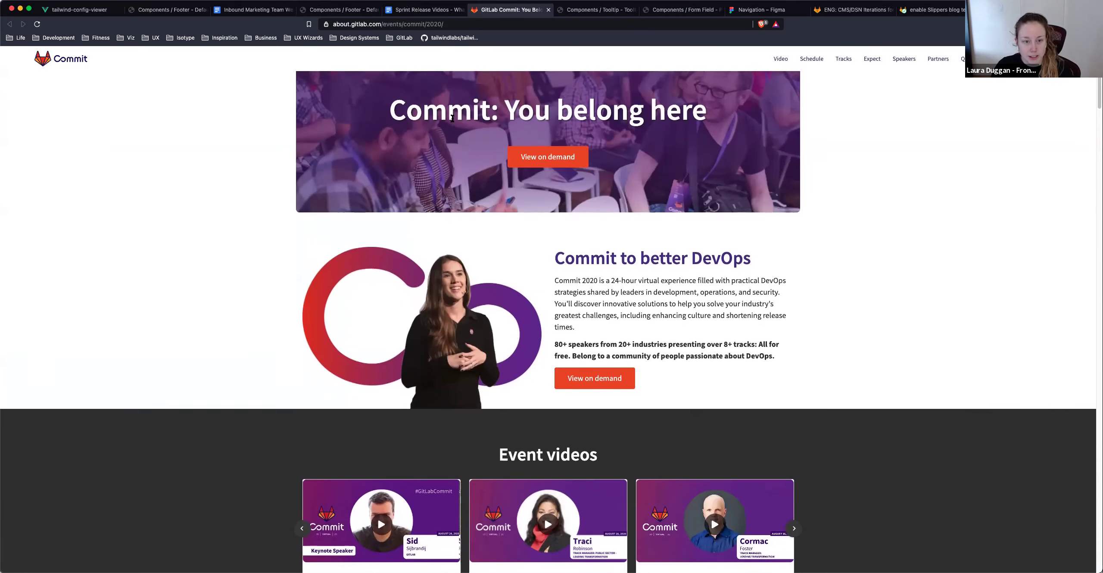
pyautogui.scroll(-5, 452, 118)
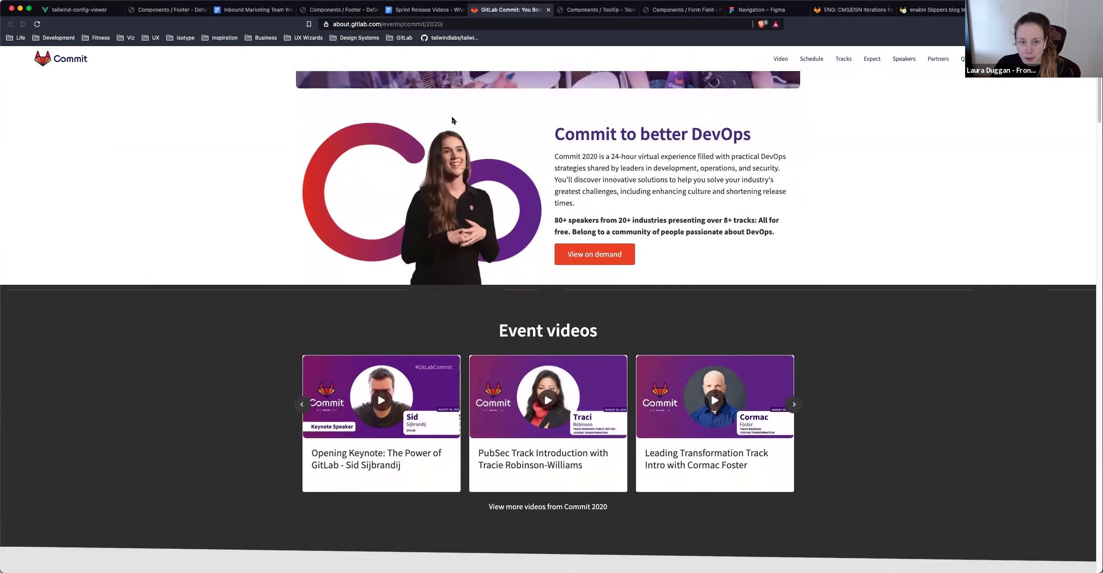
pyautogui.scroll(-18, 452, 120)
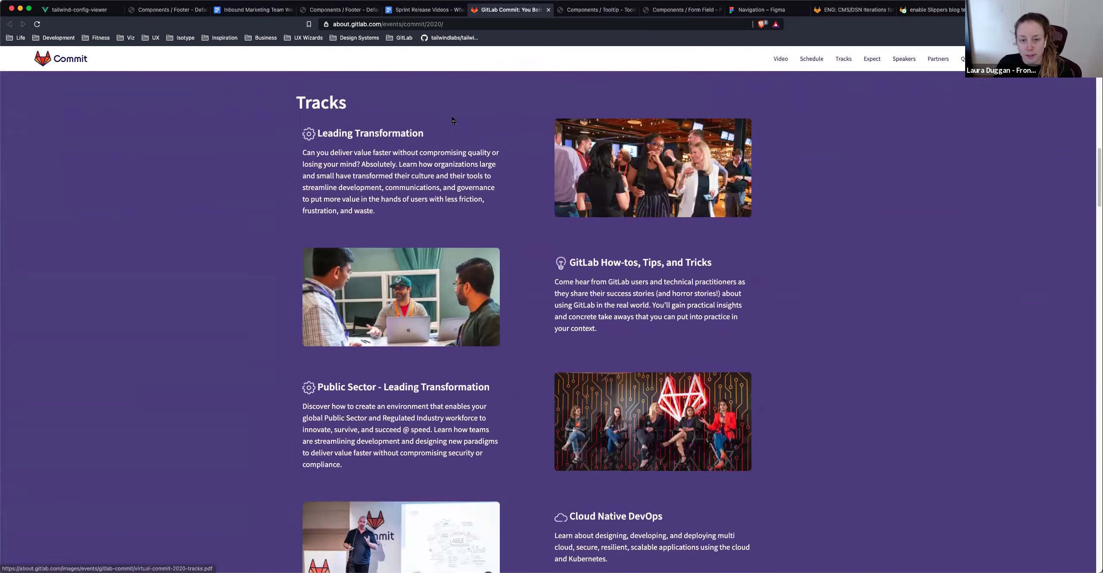
pyautogui.scroll(-20, 453, 120)
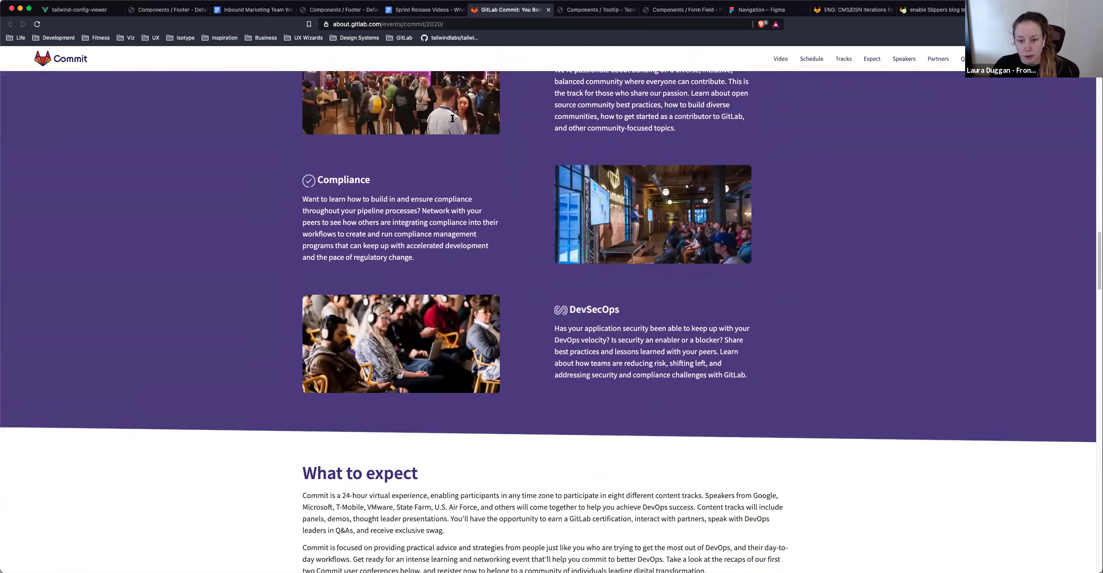
pyautogui.scroll(-20, 454, 123)
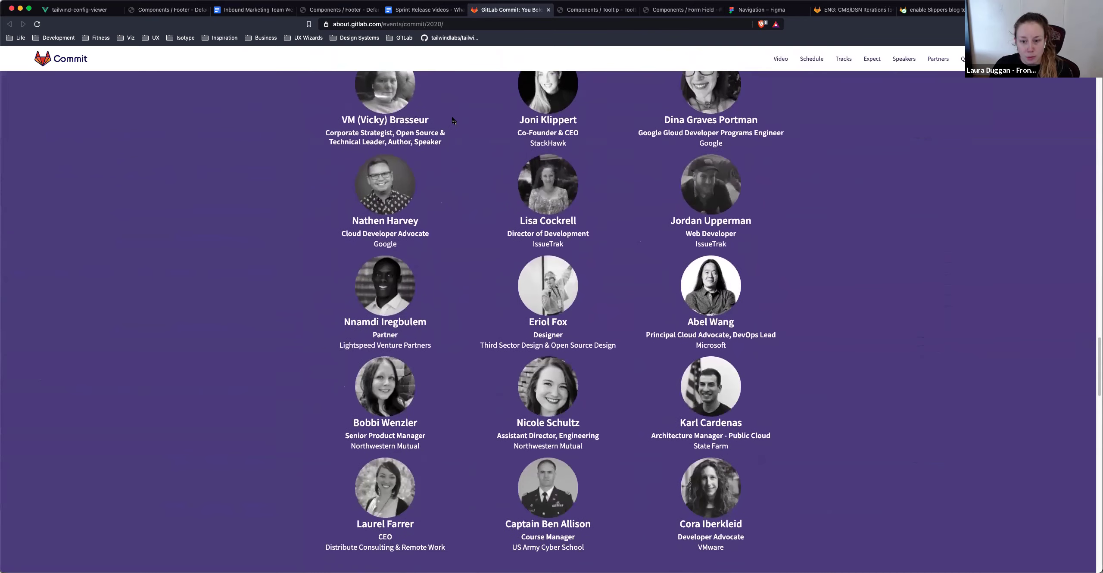
pyautogui.scroll(-20, 452, 121)
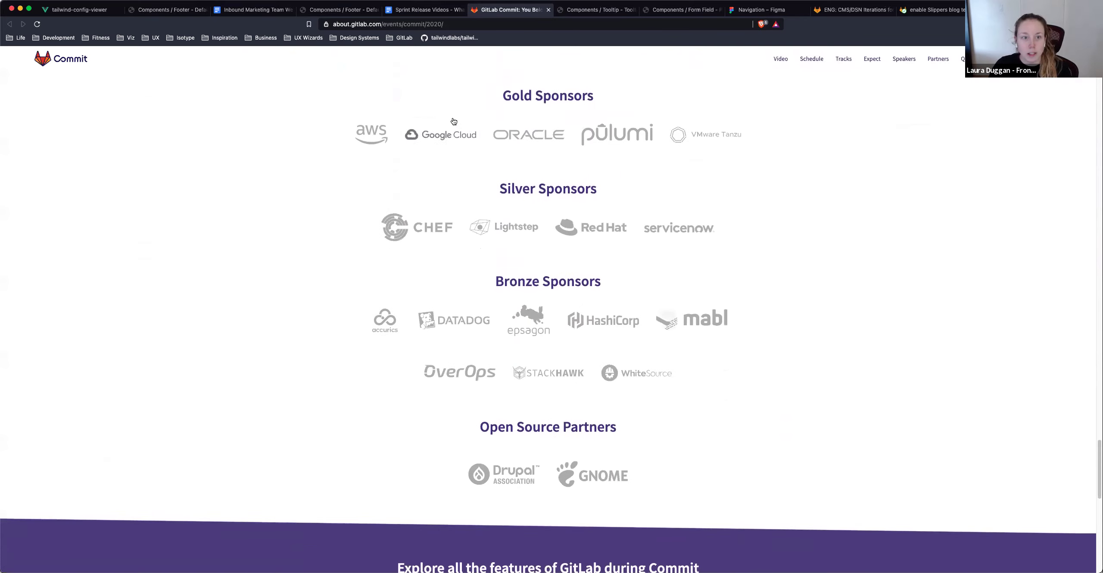
pyautogui.scroll(-8, 454, 121)
pyautogui.scroll(20, 453, 120)
pyautogui.scroll(20, 453, 117)
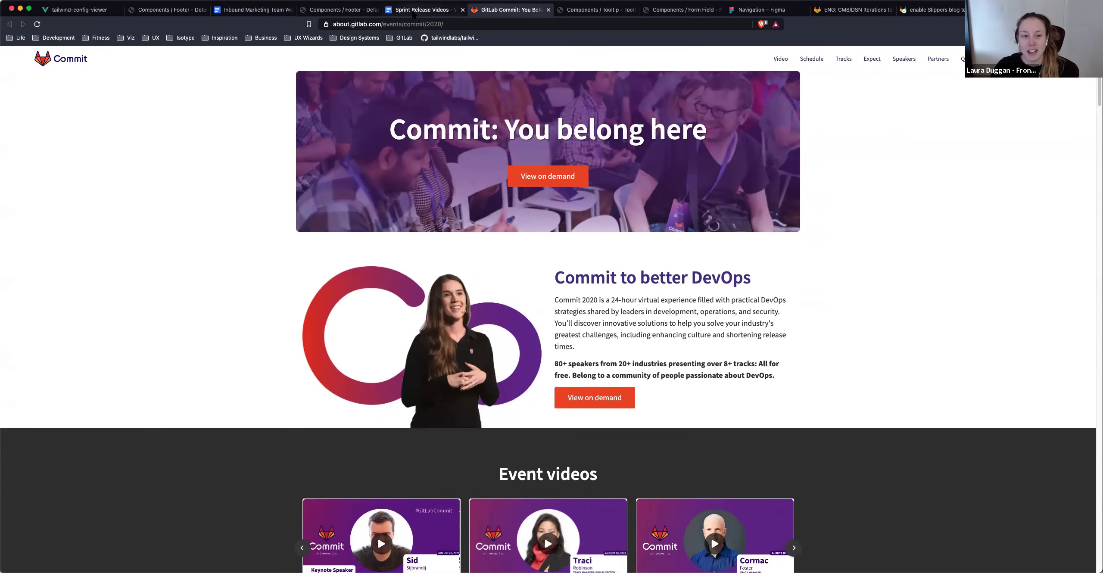
# - Open item 18's live DevOps Download newsletters link from the release notes
pyautogui.click(413, 12)
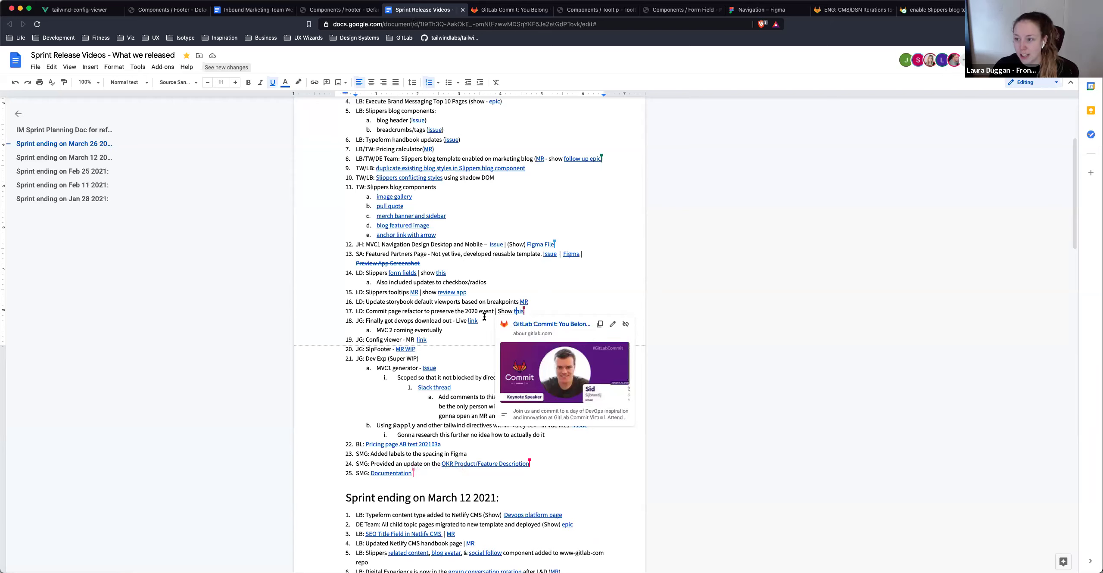
pyautogui.click(454, 336)
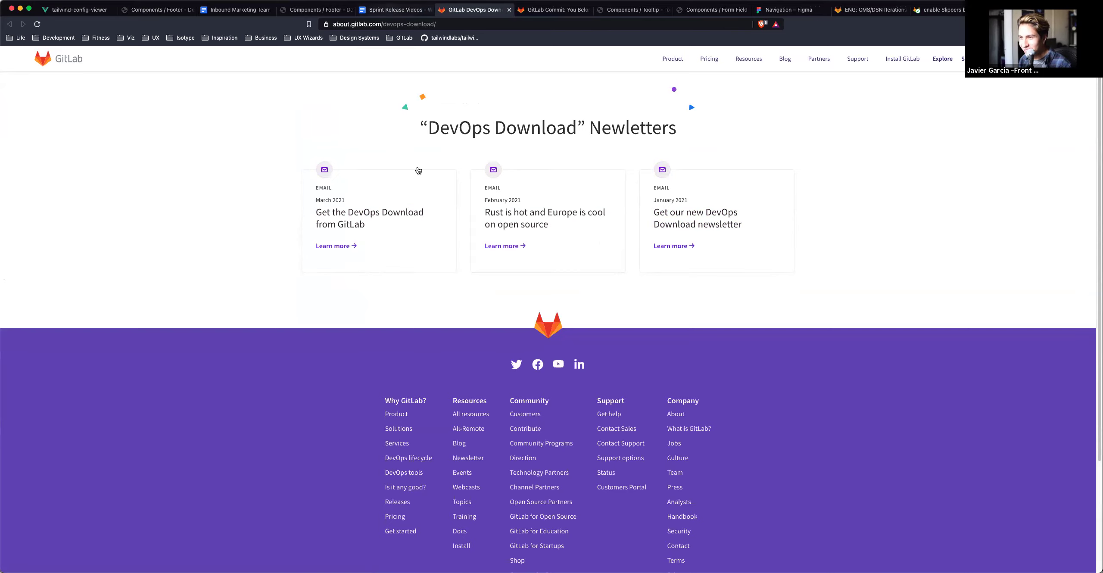
# - Return to the release notes and scroll down to item 19's Config viewer MR link
pyautogui.click(400, 12)
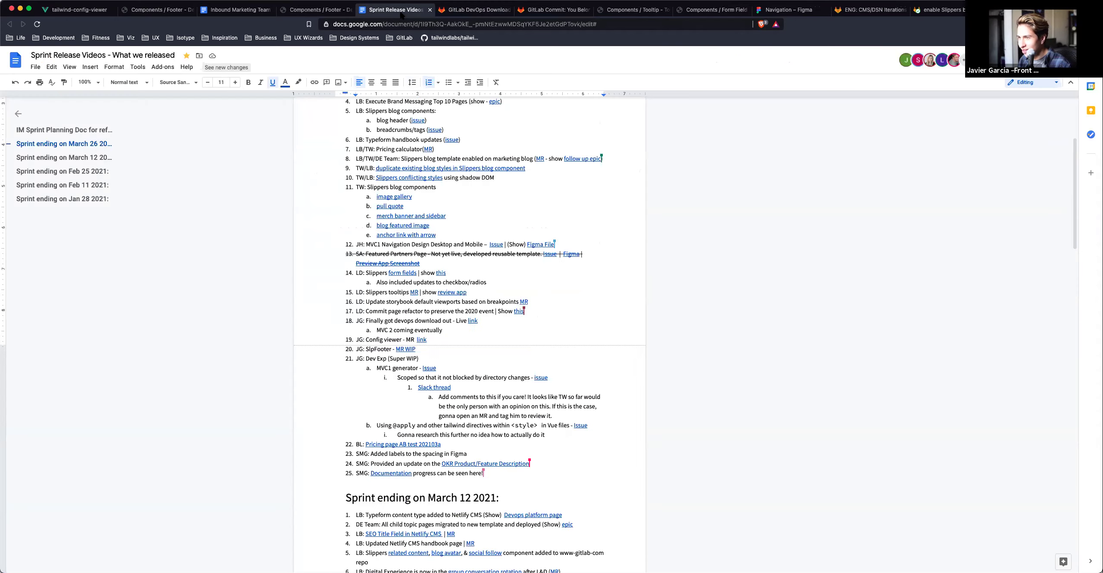
pyautogui.scroll(-1, 448, 297)
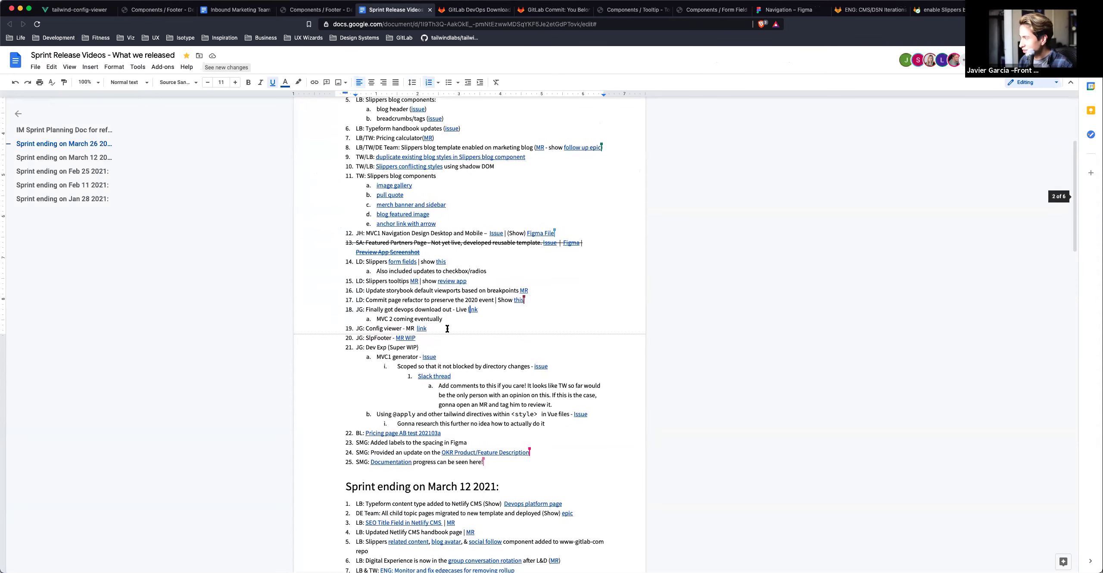
pyautogui.scroll(-1, 461, 336)
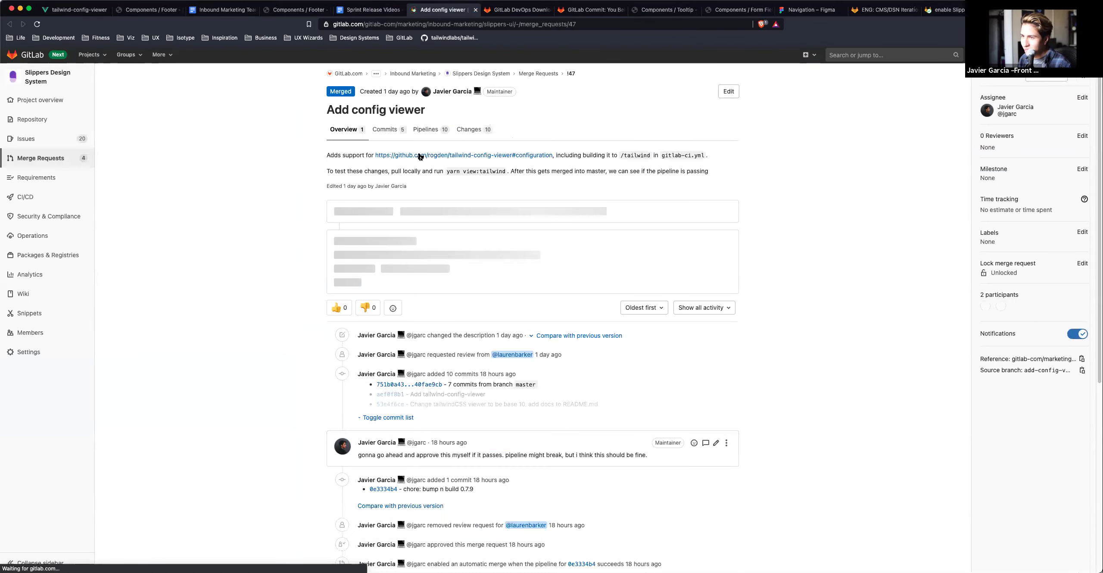
# - Open the github.com tailwind-config-viewer repository linked in the merge request description
pyautogui.scroll(-10, 432, 181)
pyautogui.scroll(10, 433, 168)
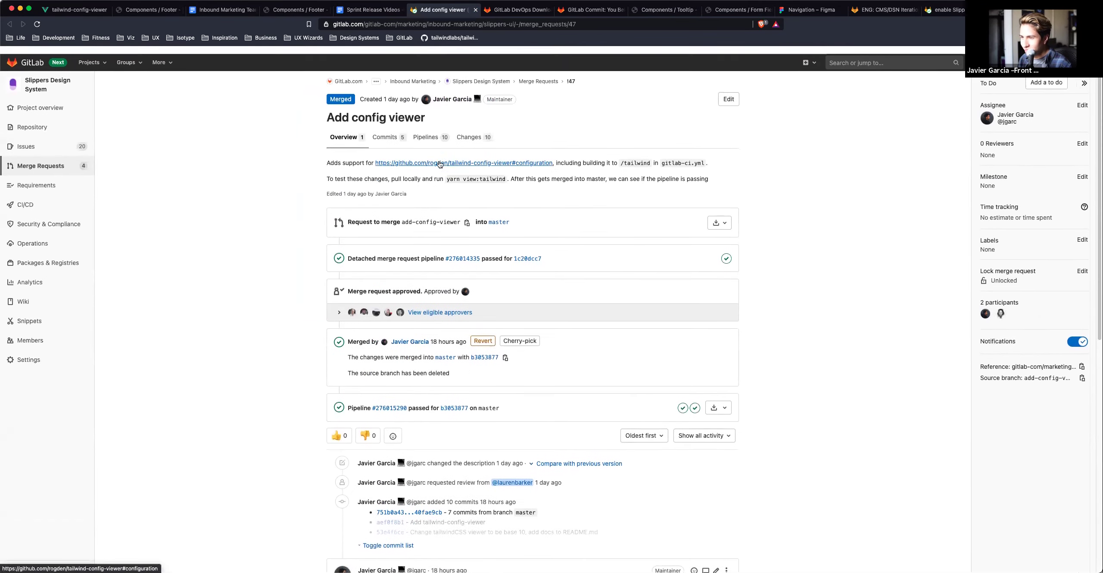
pyautogui.scroll(-8, 439, 236)
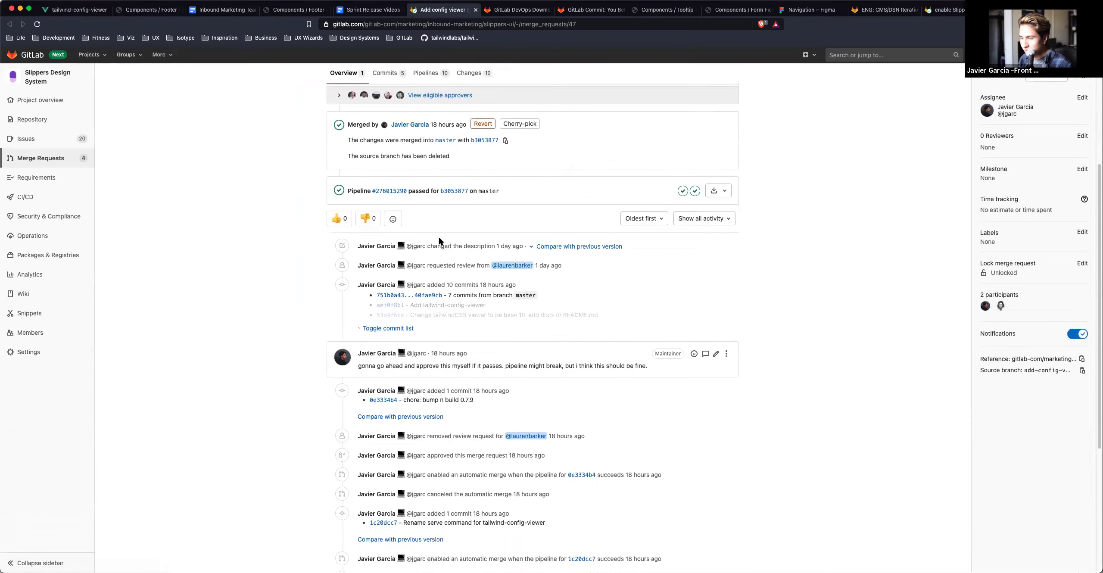
pyautogui.scroll(8, 438, 236)
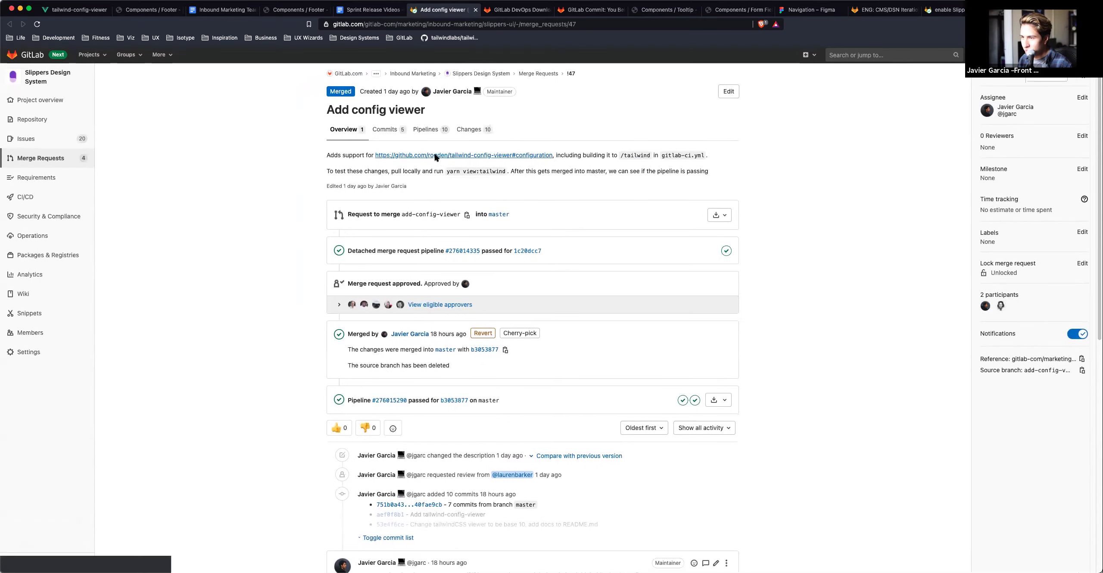
pyautogui.click(438, 159)
pyautogui.scroll(10, 457, 184)
pyautogui.scroll(20, 457, 184)
pyautogui.scroll(-3, 401, 76)
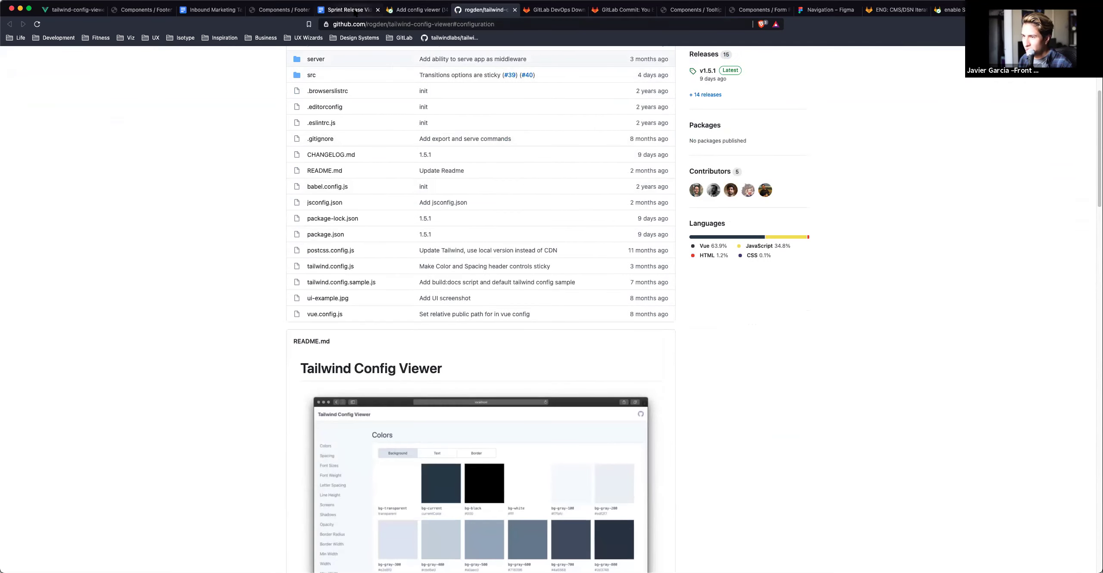
# - Open item 20's SlipFooter 'MR WIP' link to the 'Im 1066 footer' merge request
pyautogui.scroll(-10, 491, 201)
pyautogui.scroll(3, 469, 166)
pyautogui.scroll(2, 470, 167)
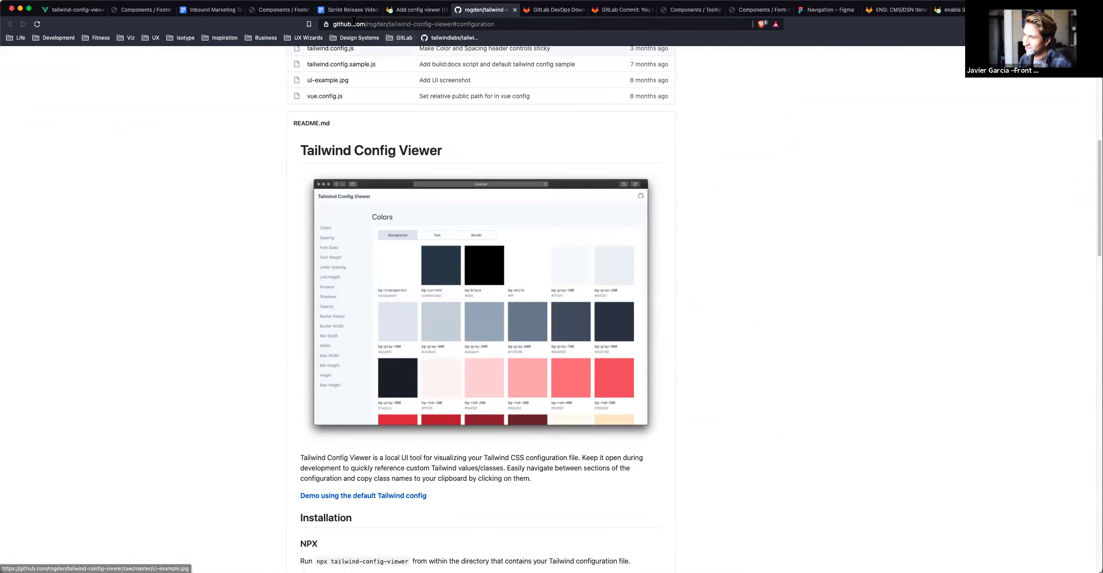
pyautogui.click(352, 10)
pyautogui.scroll(-1, 440, 344)
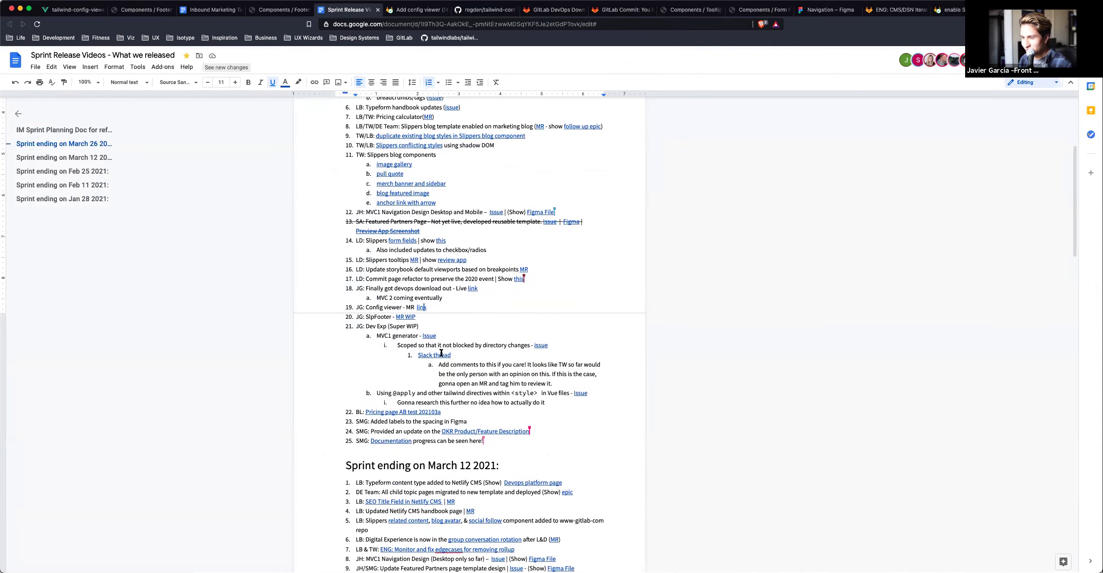
pyautogui.click(407, 318)
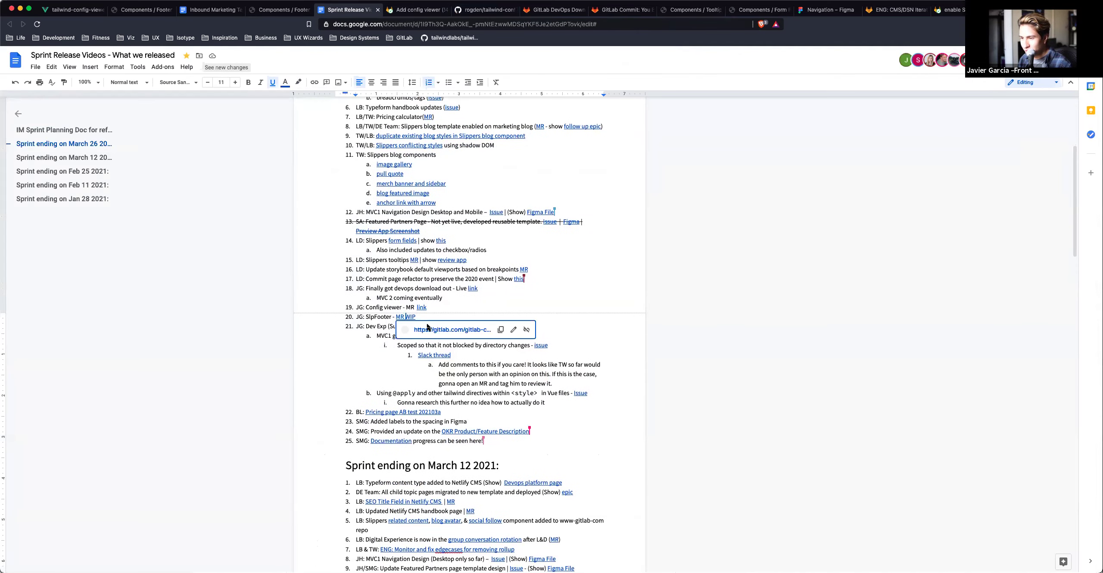
pyautogui.click(429, 330)
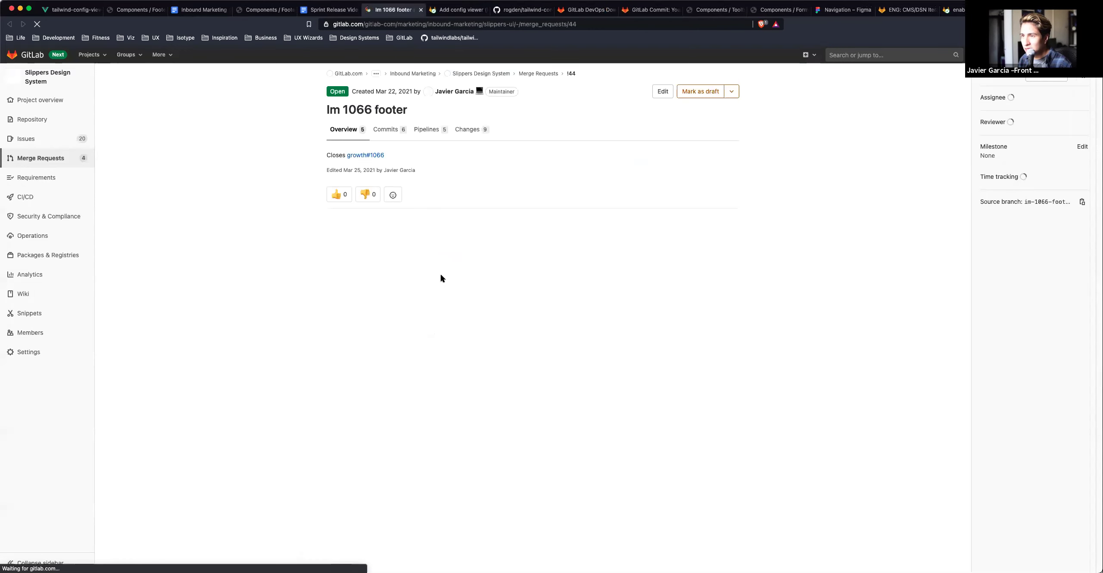
# - Review the 'Im 1066 footer' approvals and activity, then return to the Sprint Release Videos doc
pyautogui.scroll(-3, 434, 269)
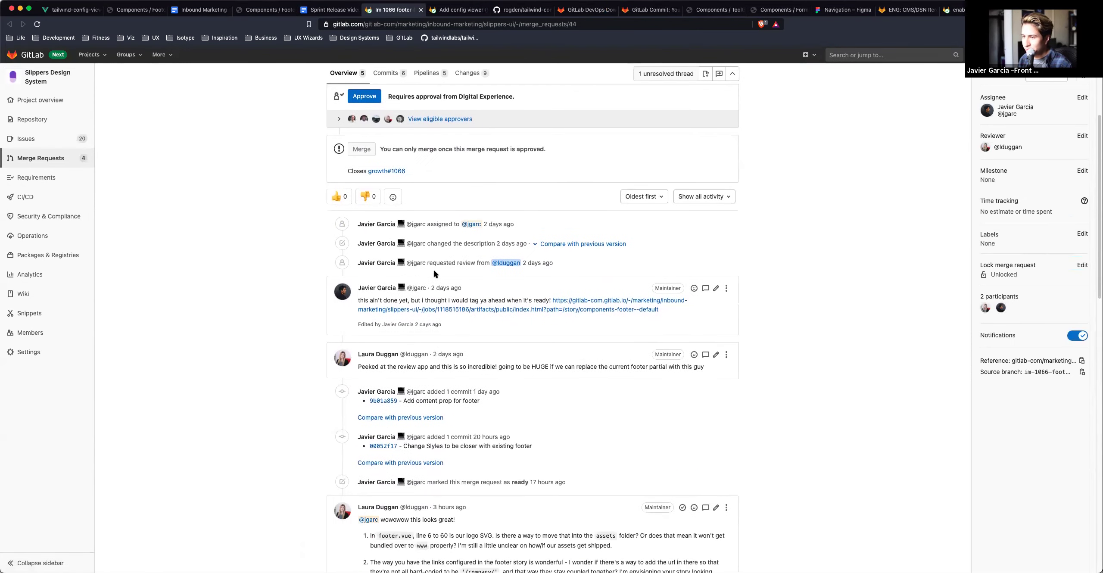
pyautogui.click(322, 15)
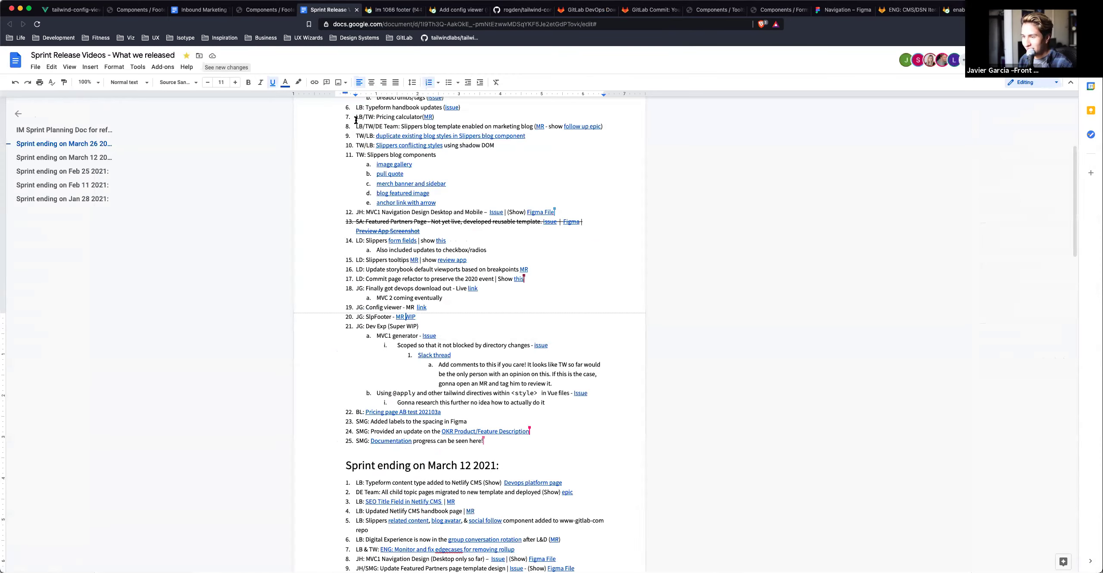
pyautogui.click(427, 326)
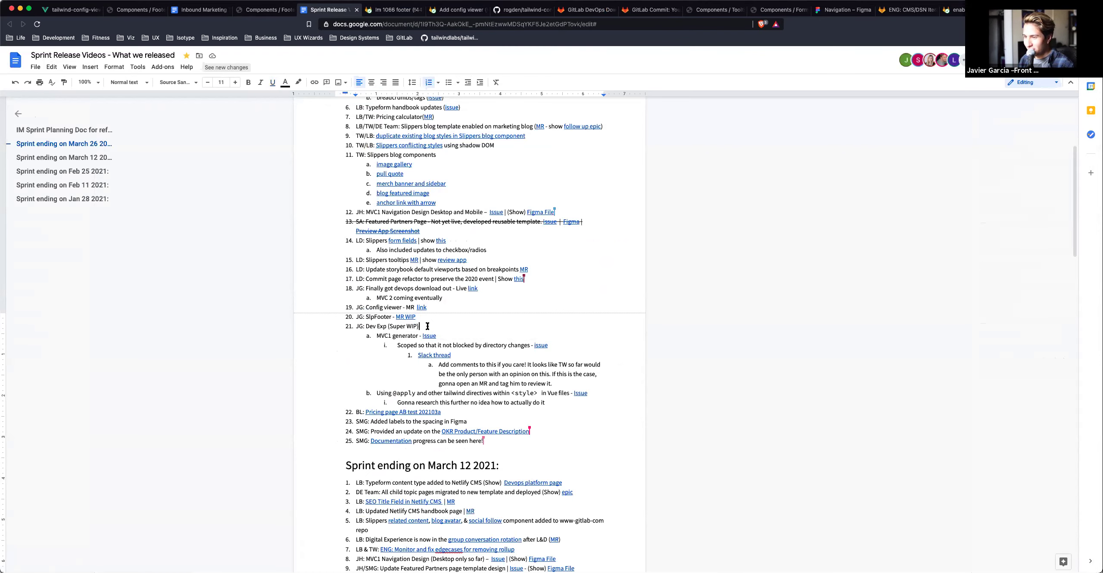
pyautogui.scroll(-1, 427, 326)
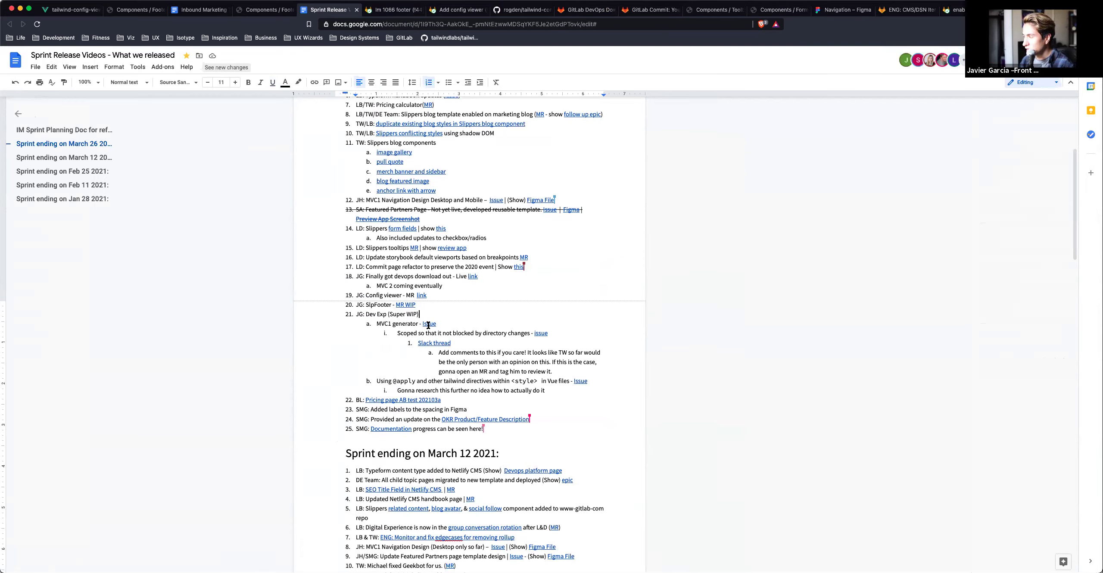
pyautogui.click(427, 311)
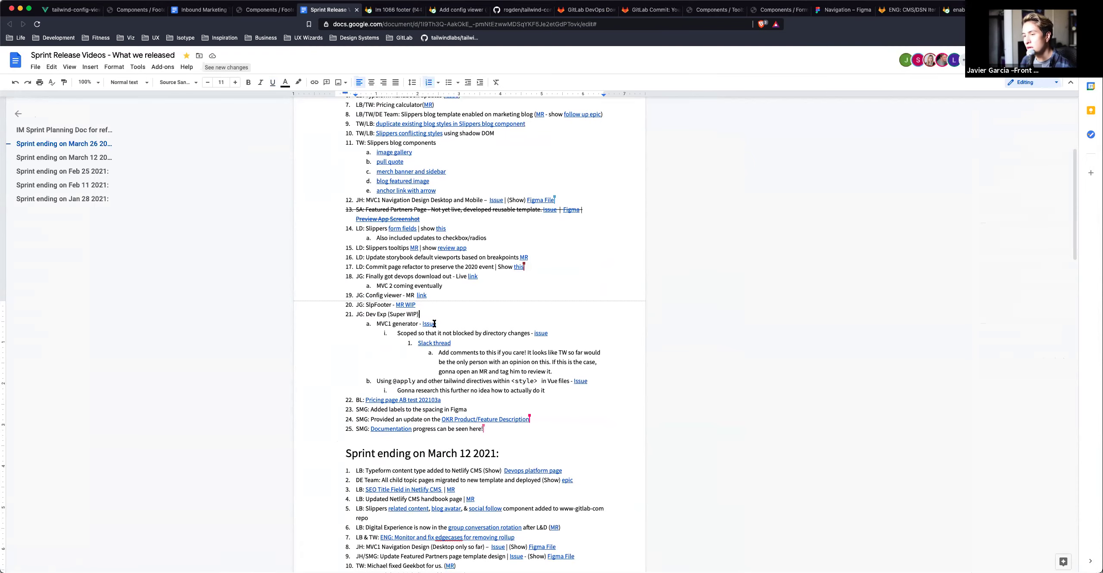
pyautogui.scroll(-1, 435, 324)
pyautogui.click(431, 316)
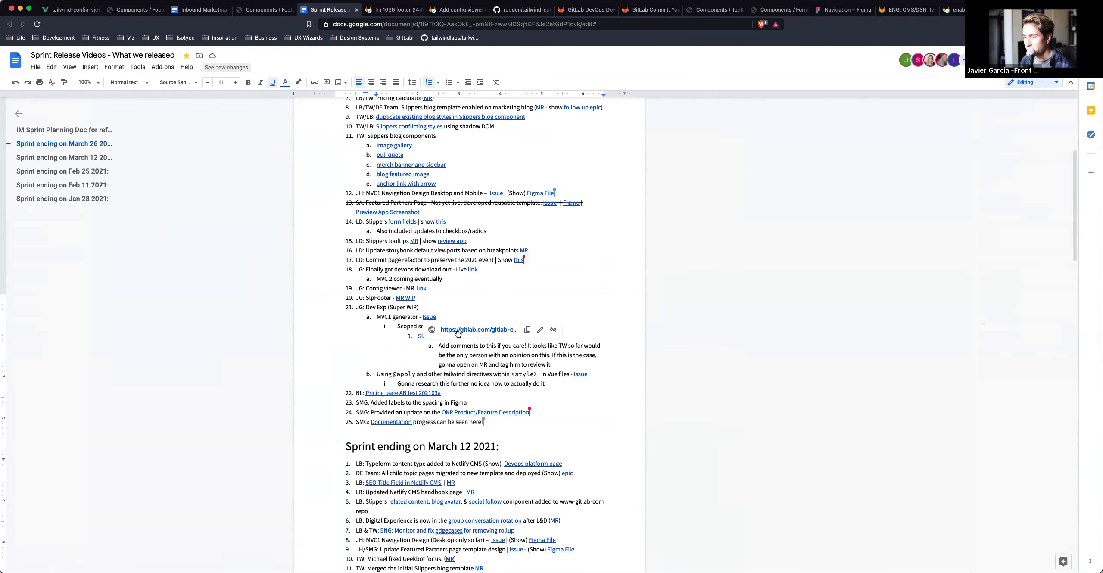
pyautogui.click(425, 308)
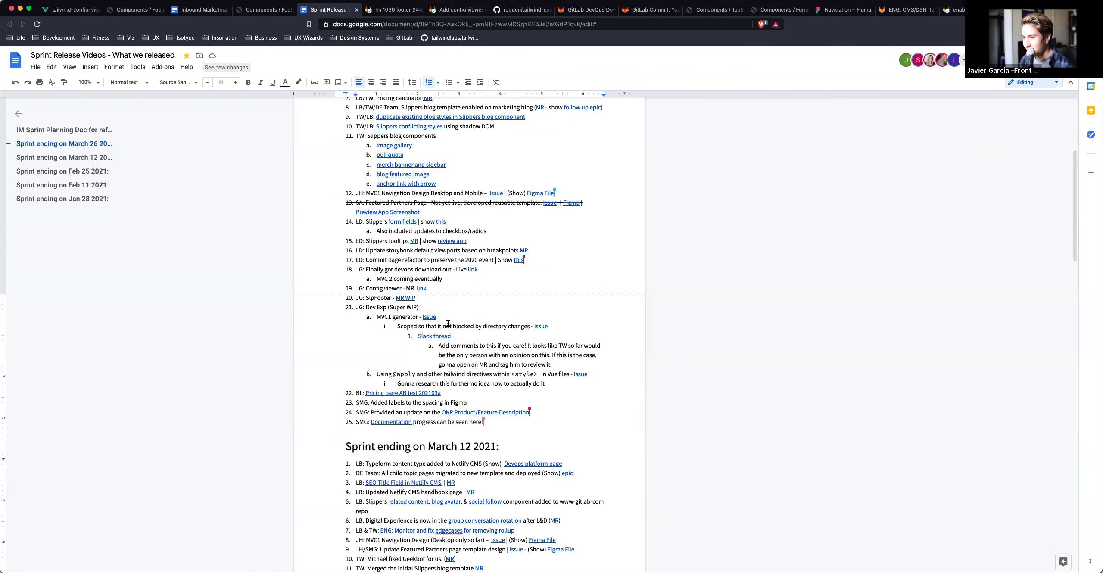
pyautogui.tripleClick(452, 348)
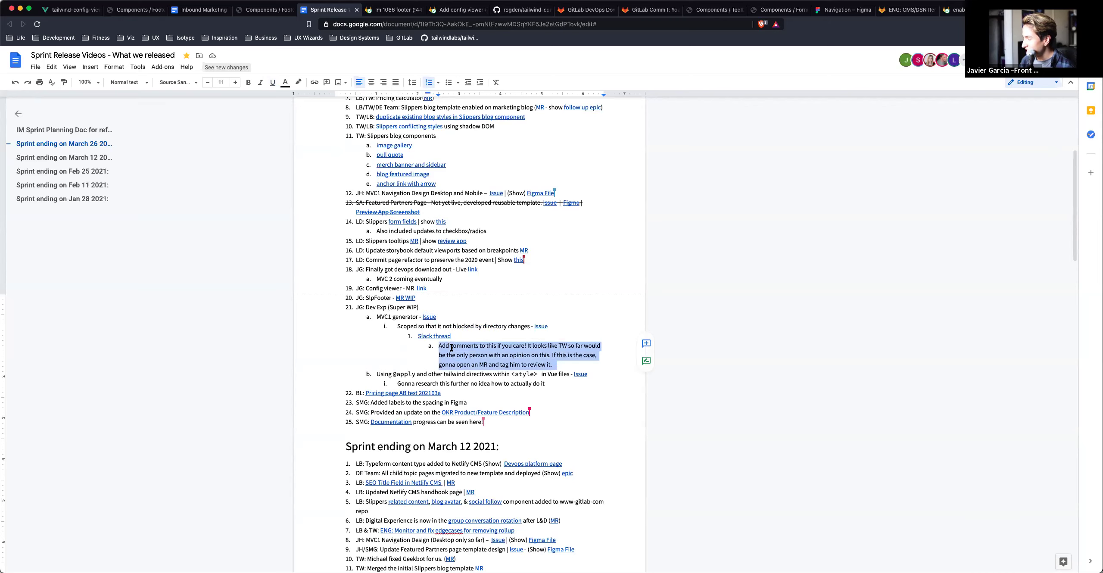
pyautogui.scroll(-1, 452, 347)
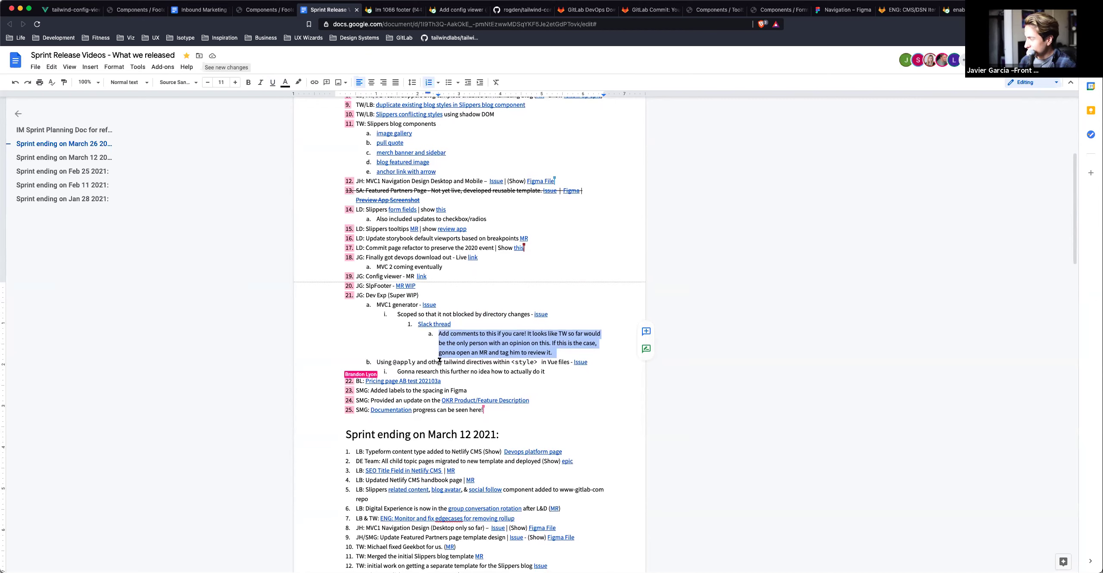
pyautogui.tripleClick(427, 364)
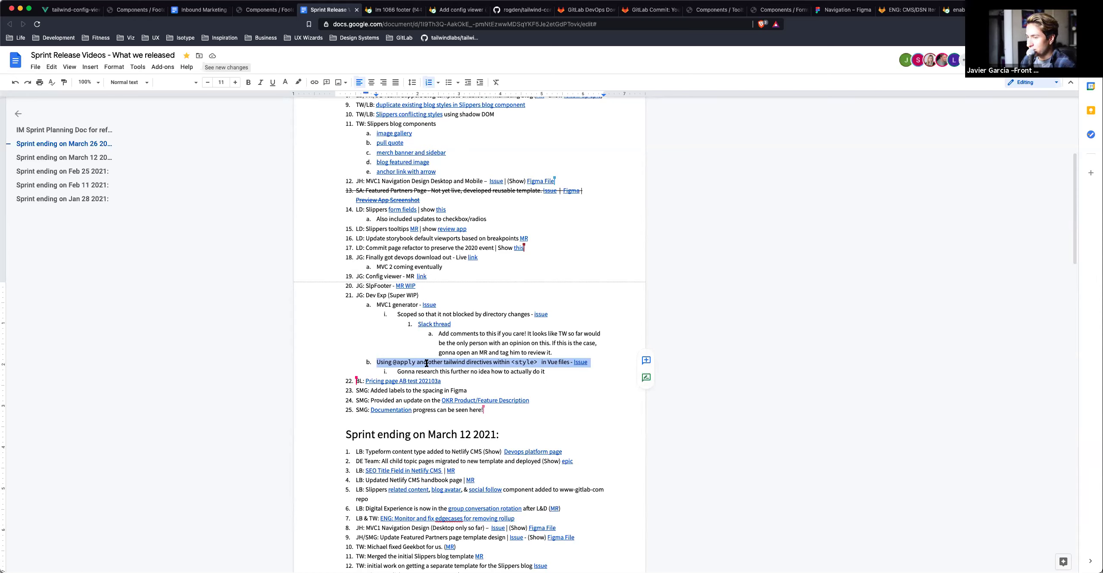
pyautogui.click(360, 381)
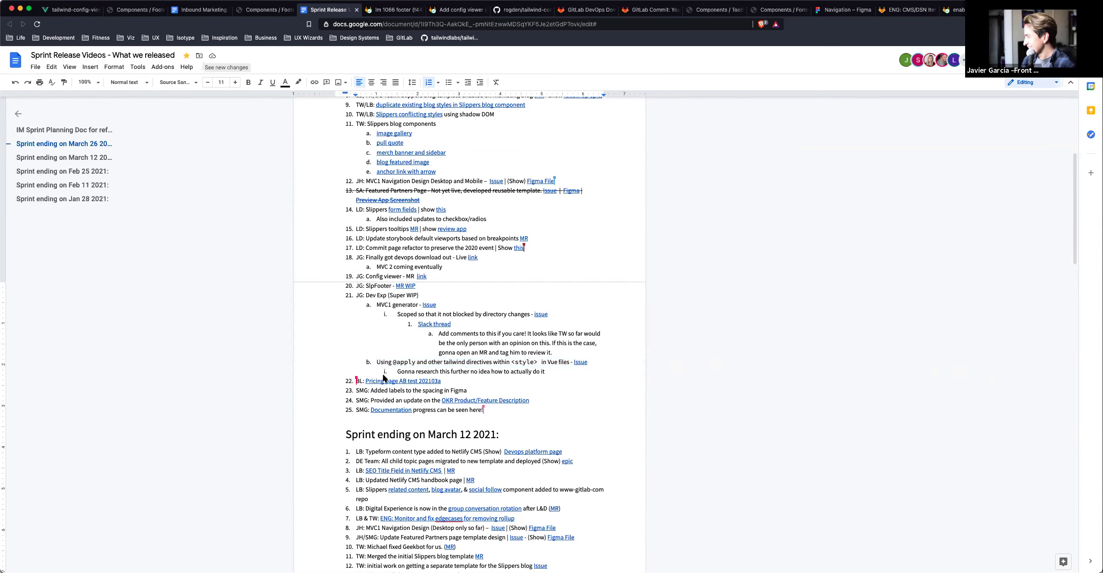
# - Open the closed 'ENG: Pricing page AB test 202103a' issue, then return to the release doc
pyautogui.click(425, 381)
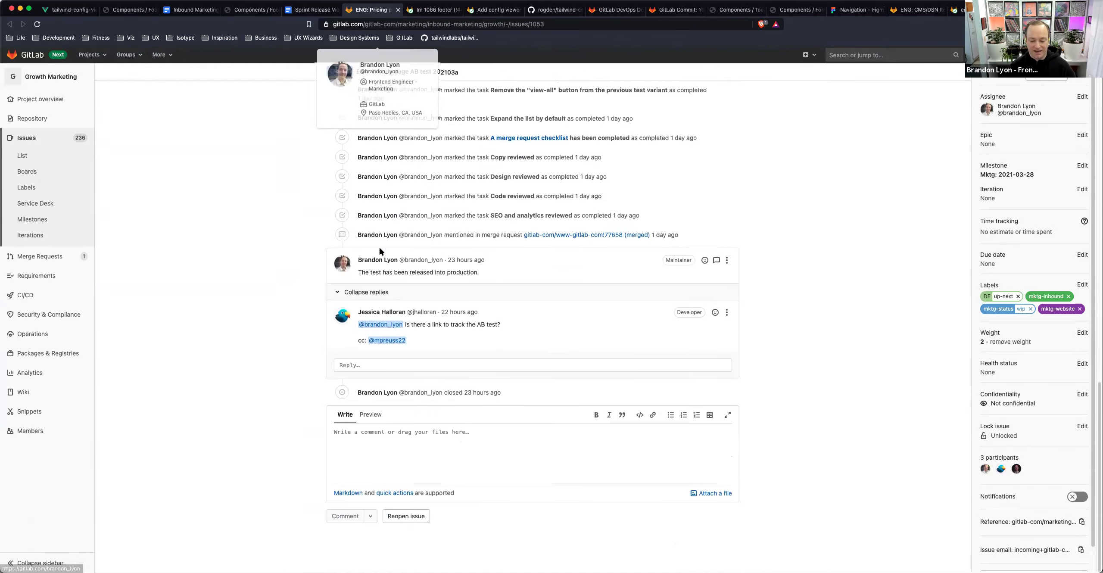
pyautogui.scroll(20, 380, 246)
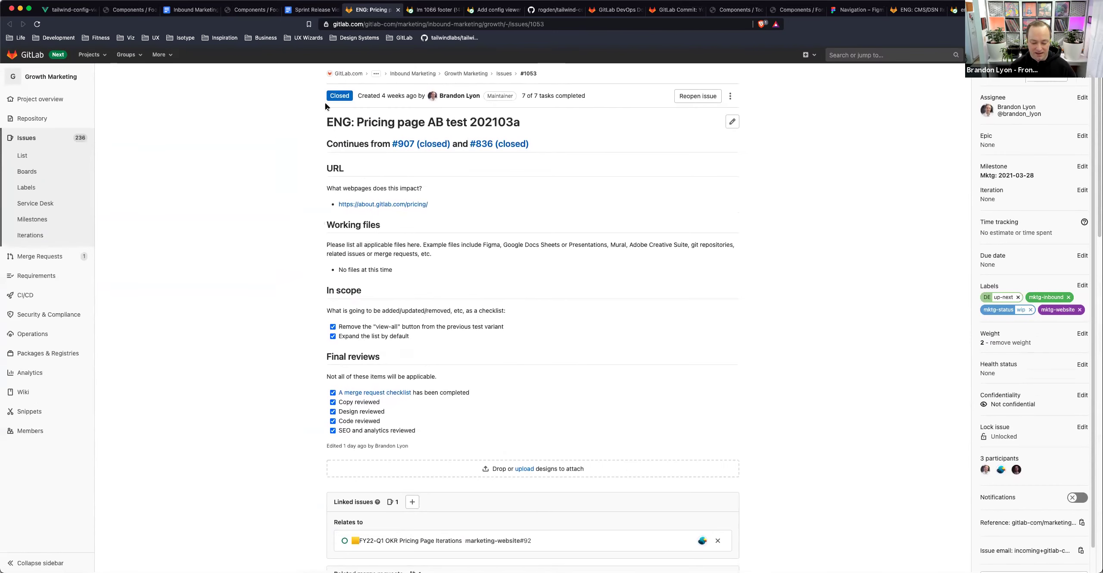
pyautogui.click(310, 10)
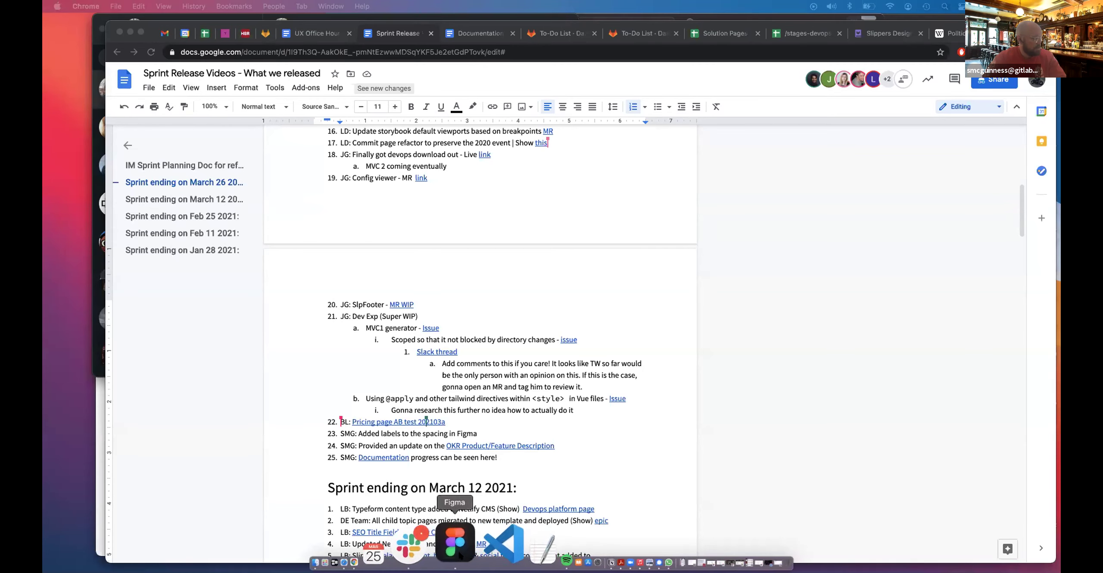
pyautogui.click(462, 547)
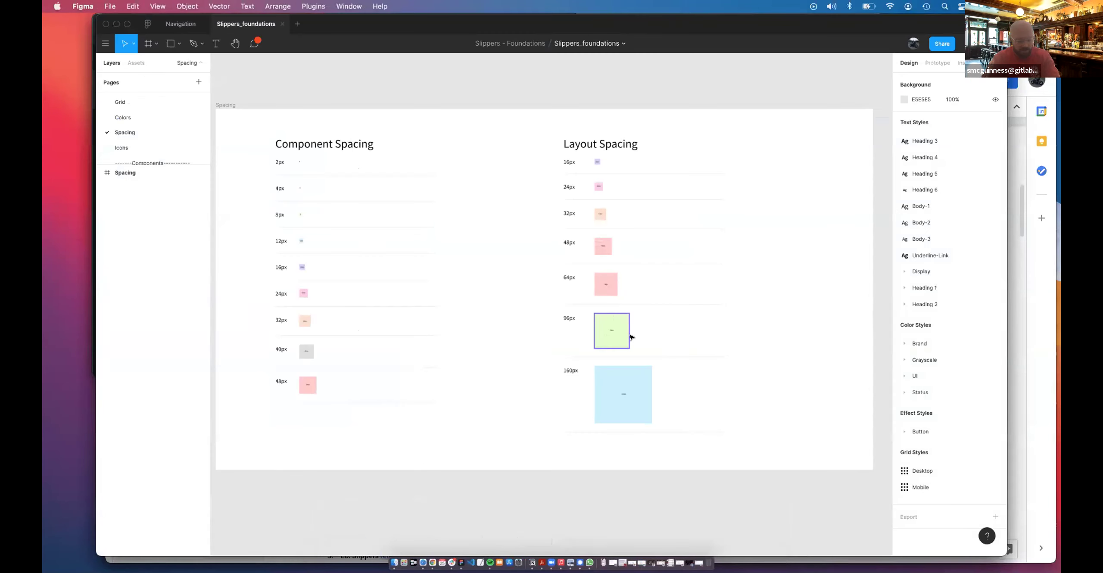
pyautogui.scroll(10, 630, 334)
pyautogui.hscroll(1, 610, 252)
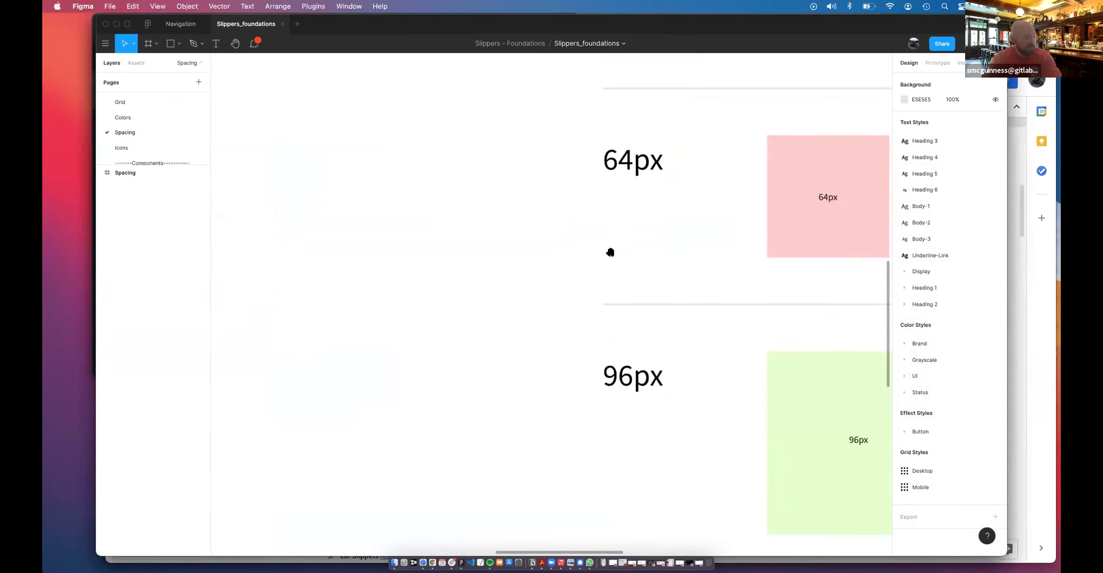
pyautogui.hscroll(3, 665, 219)
pyautogui.scroll(-5, 664, 219)
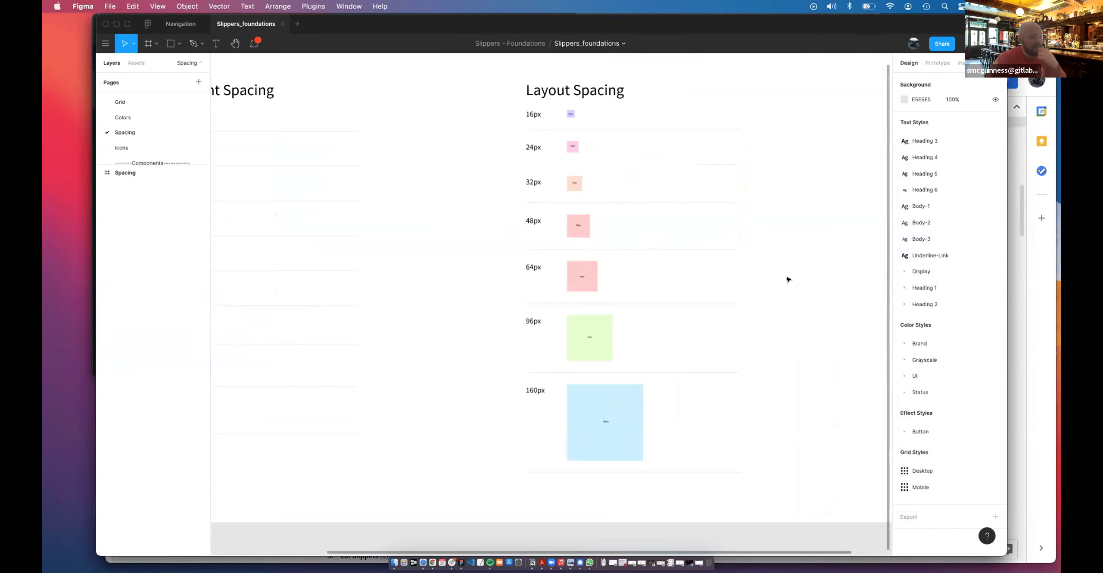
pyautogui.click(1038, 311)
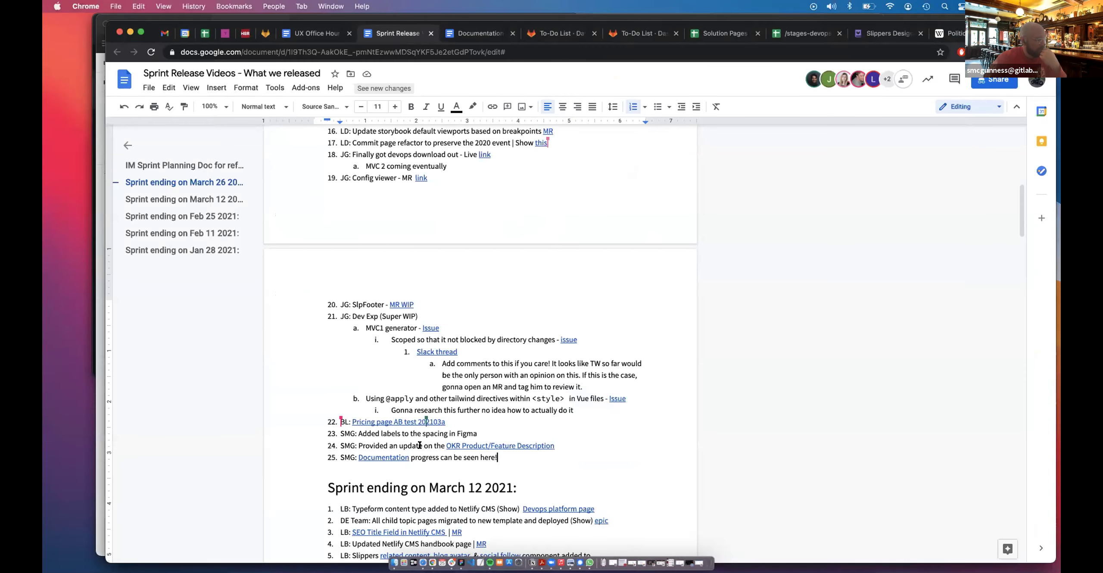
# - Move the browser window aside and bring up the Slippers Documentation doc's 'Why not Pajamas?' section
pyautogui.scroll(-1, 487, 424)
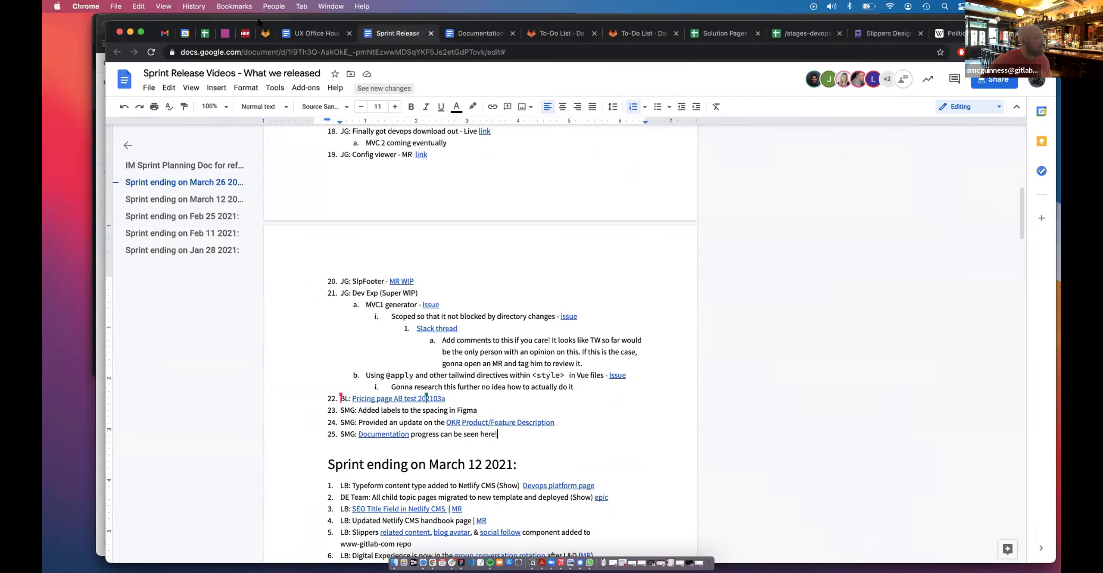
pyautogui.moveTo(258, 22); pyautogui.dragTo(231, 66)
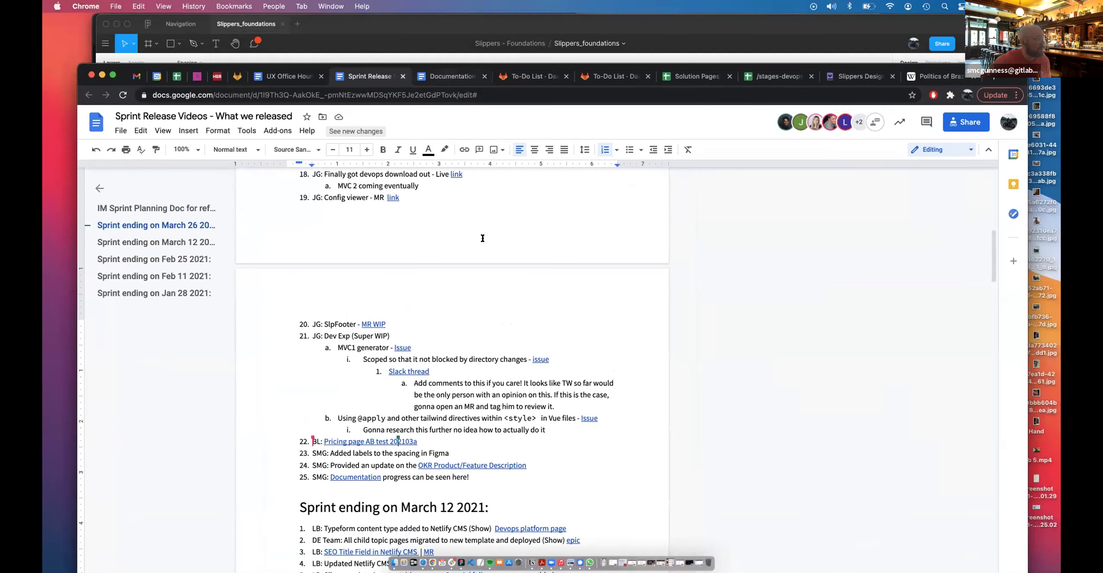
pyautogui.click(452, 76)
pyautogui.scroll(-5, 456, 250)
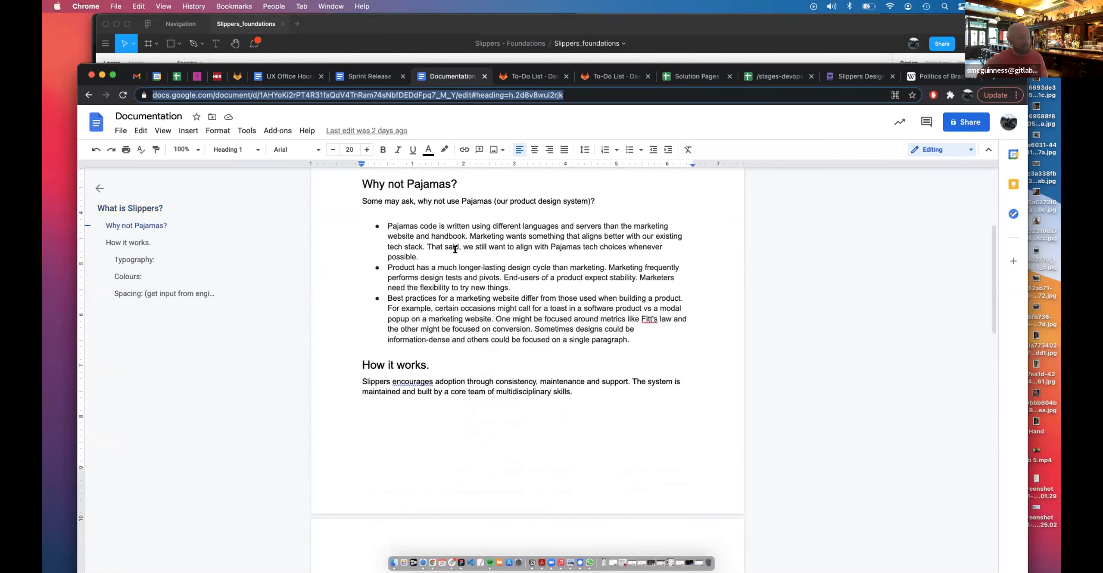
pyautogui.scroll(-1, 455, 249)
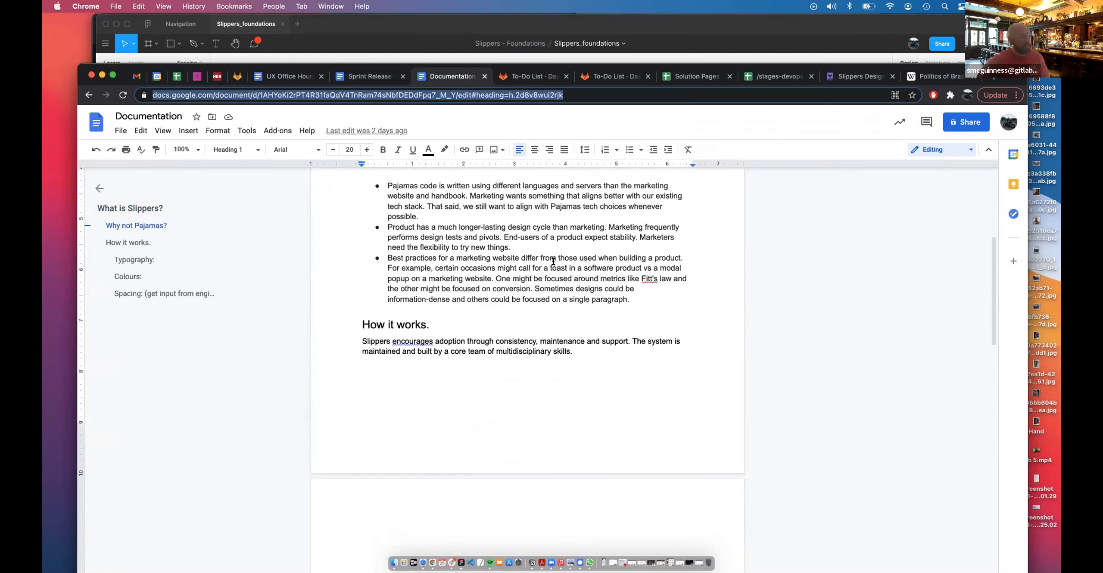
pyautogui.scroll(-10, 442, 351)
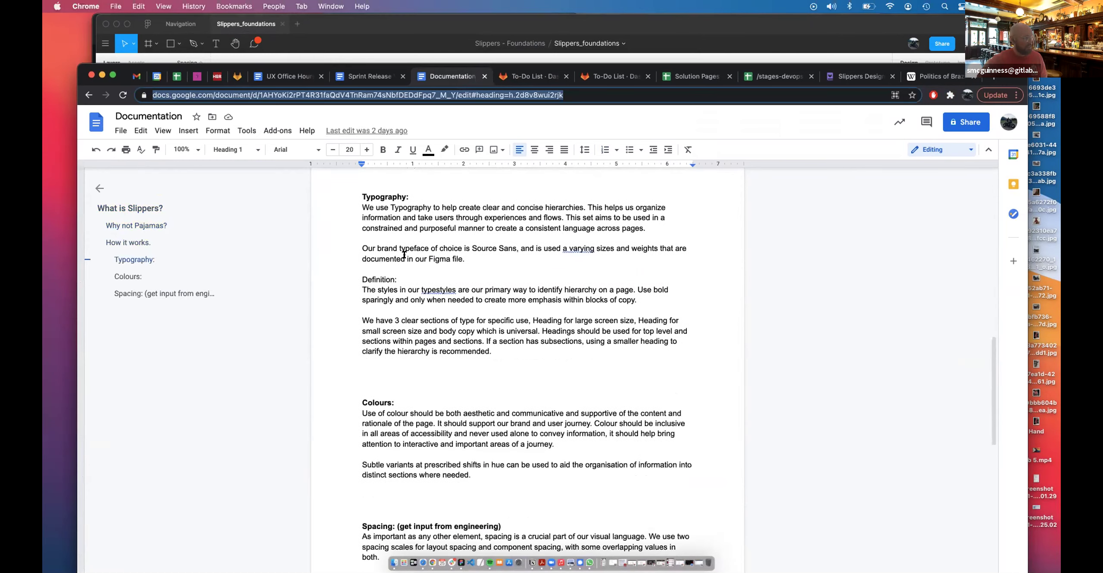
pyautogui.scroll(-3, 418, 436)
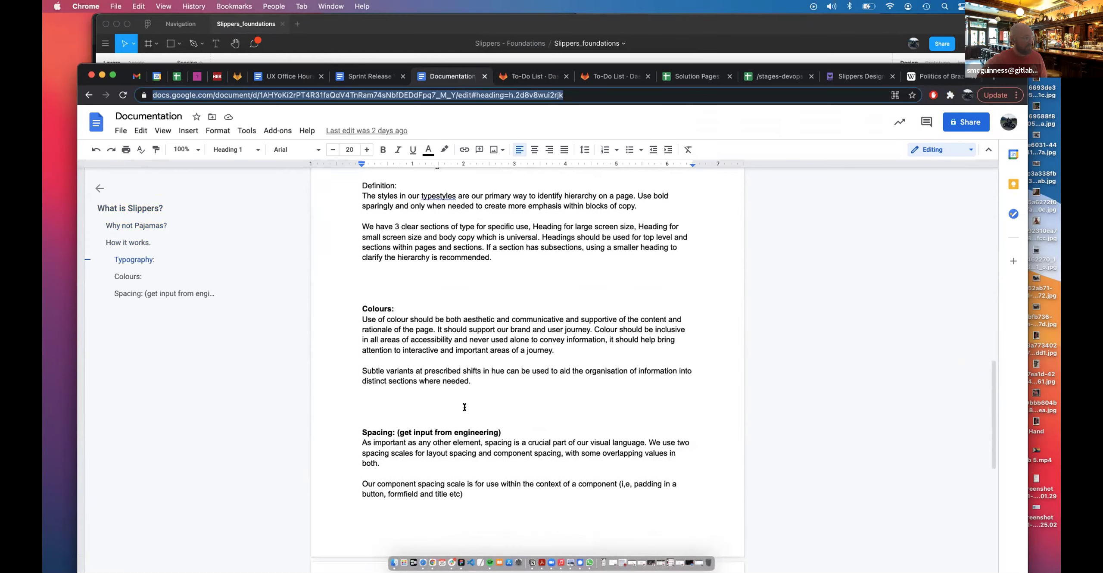
pyautogui.scroll(5, 464, 407)
pyautogui.scroll(3, 464, 406)
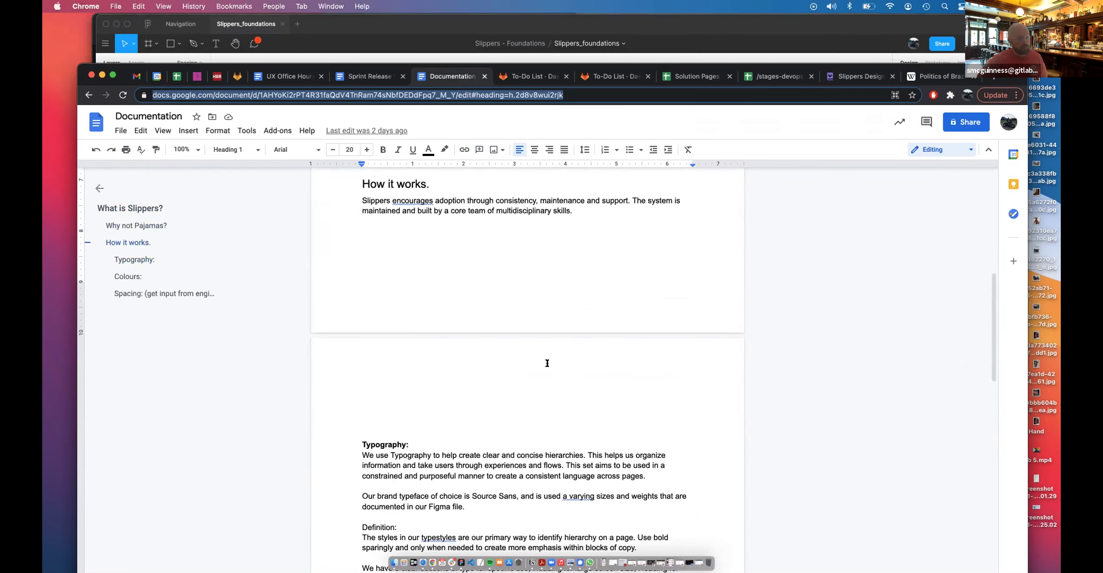